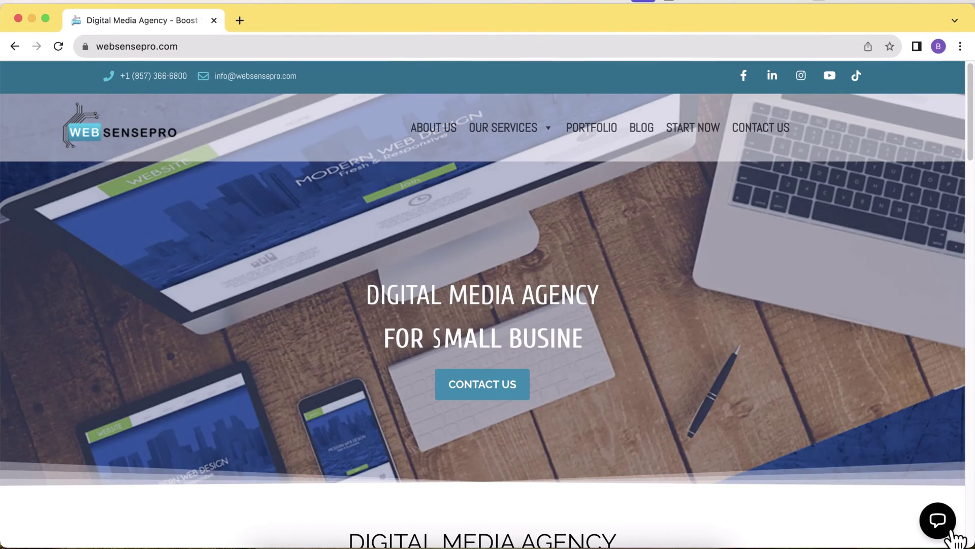
Open the agency website's chat widget and ask "What are the services provided by your company?"
click(938, 518)
text(What are the services provi)
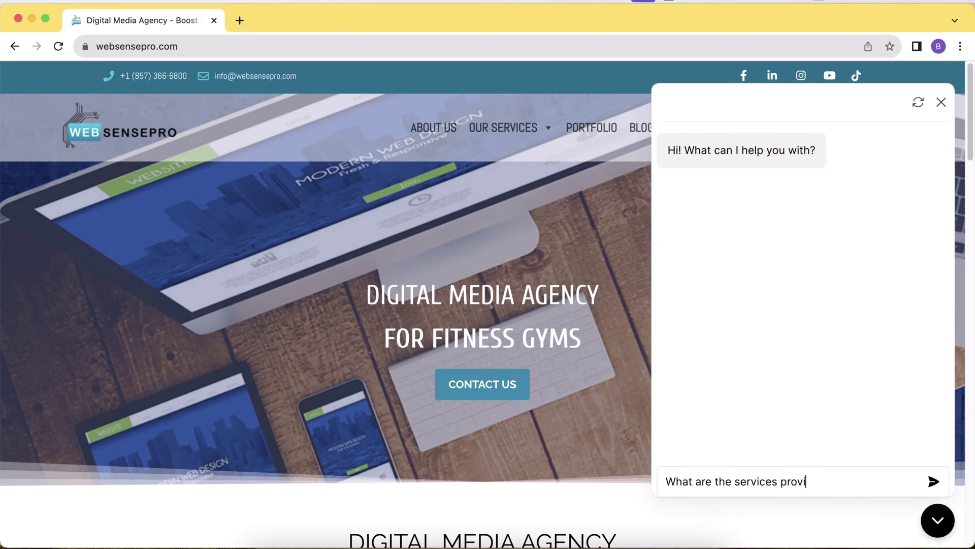
text(ded by your company?)
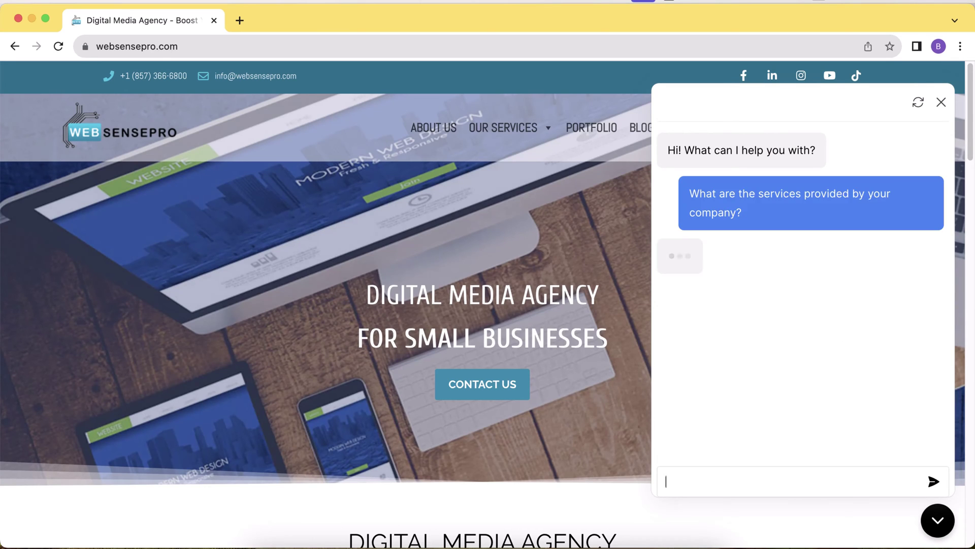
key(Return)
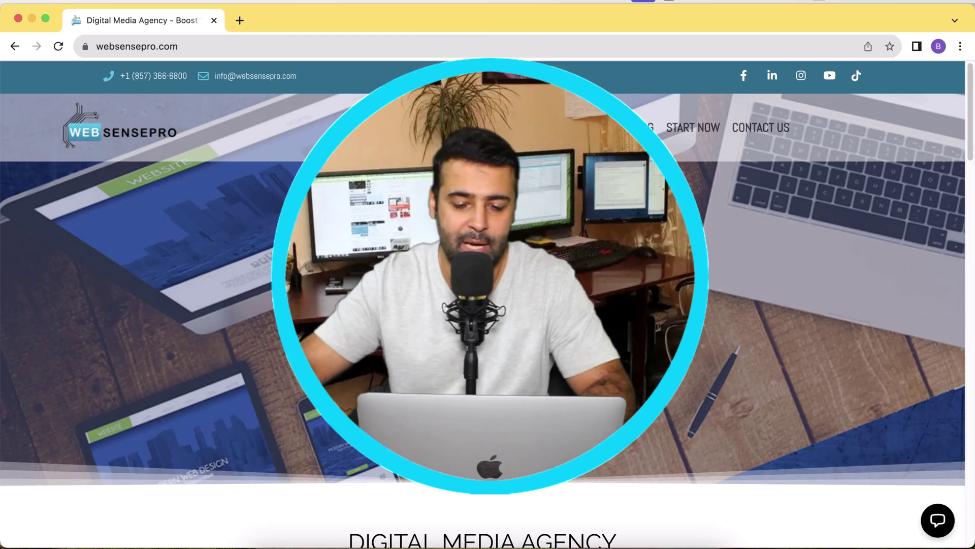
Reopen the website's chatbot in its fresh state and send the question "What are the services provided by your company?"
click(937, 520)
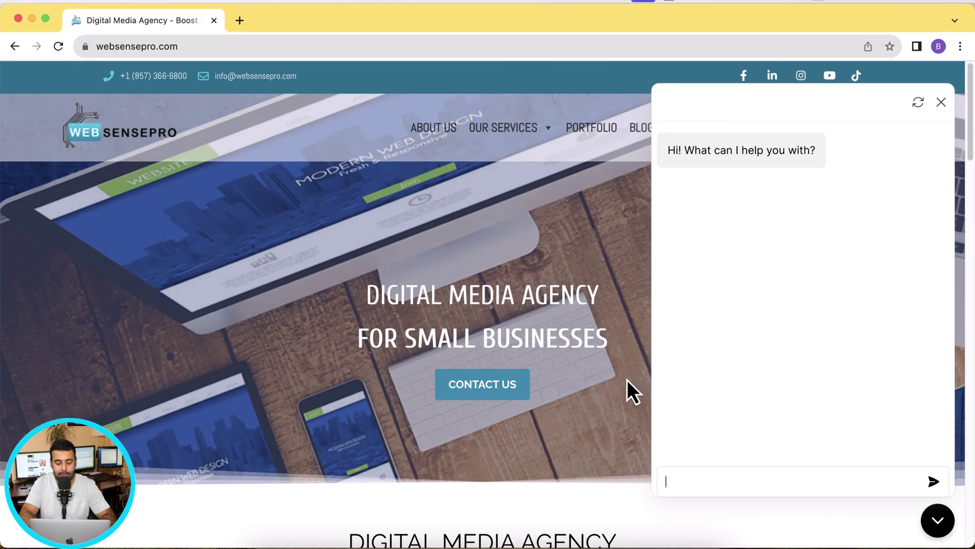
text(What )
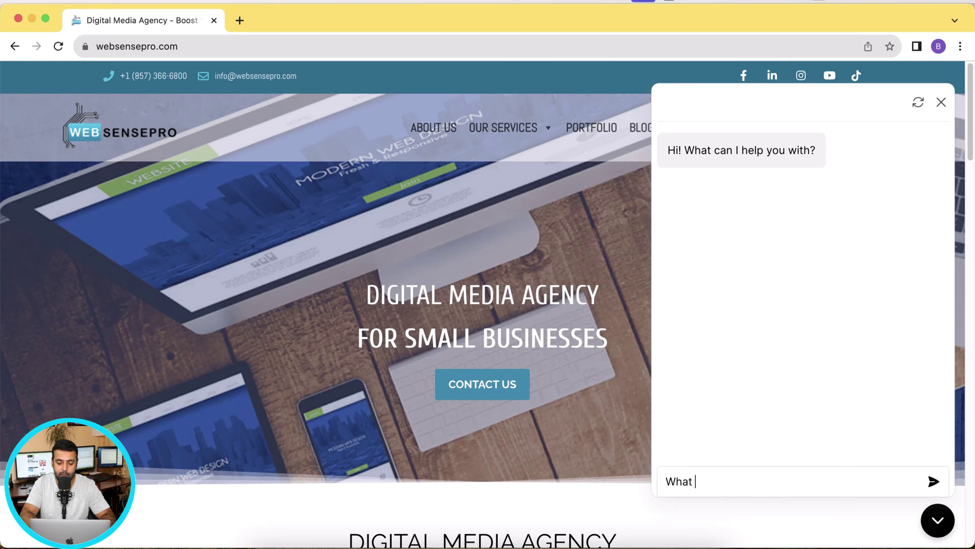
text(are the )
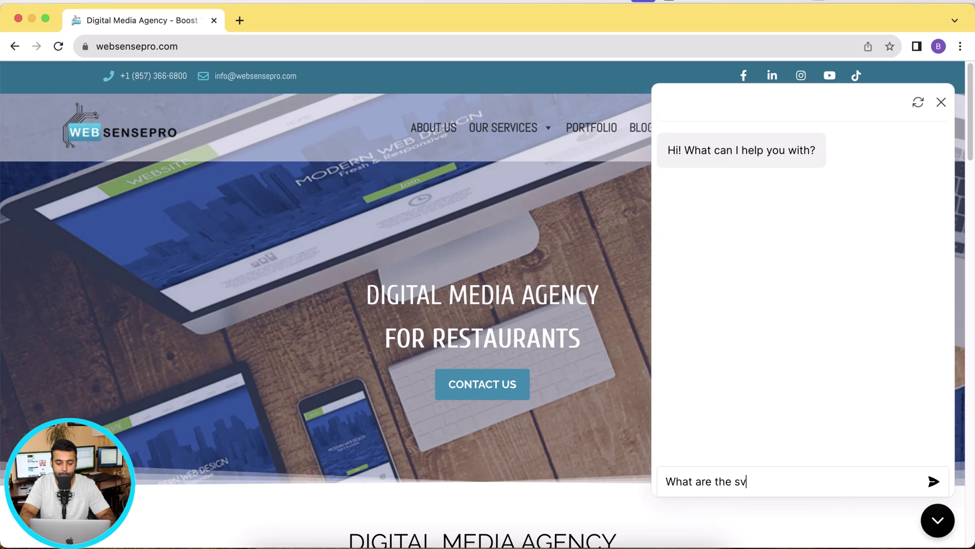
text(services by)
key(BackSpace)
key(BackSpace)
key(BackSpace)
text(provided by your company?)
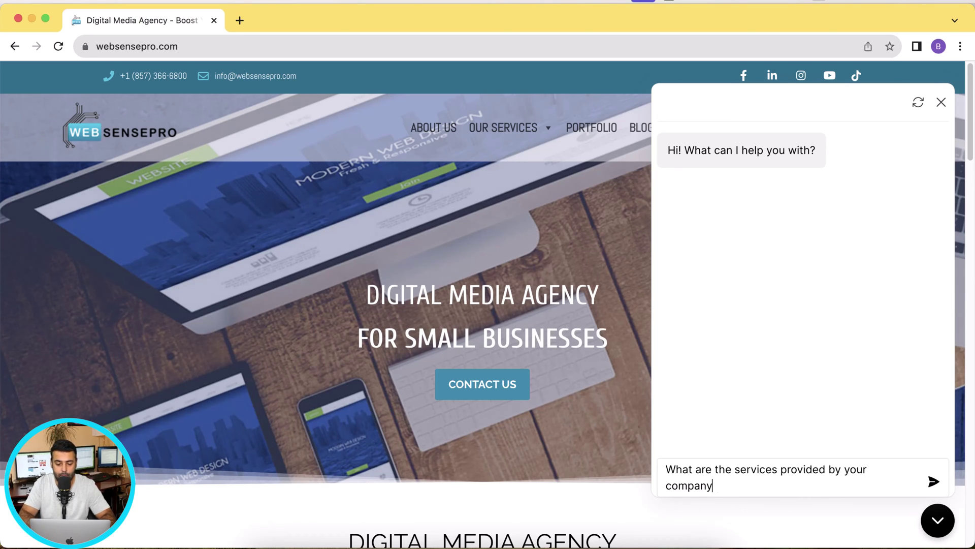
key(Return)
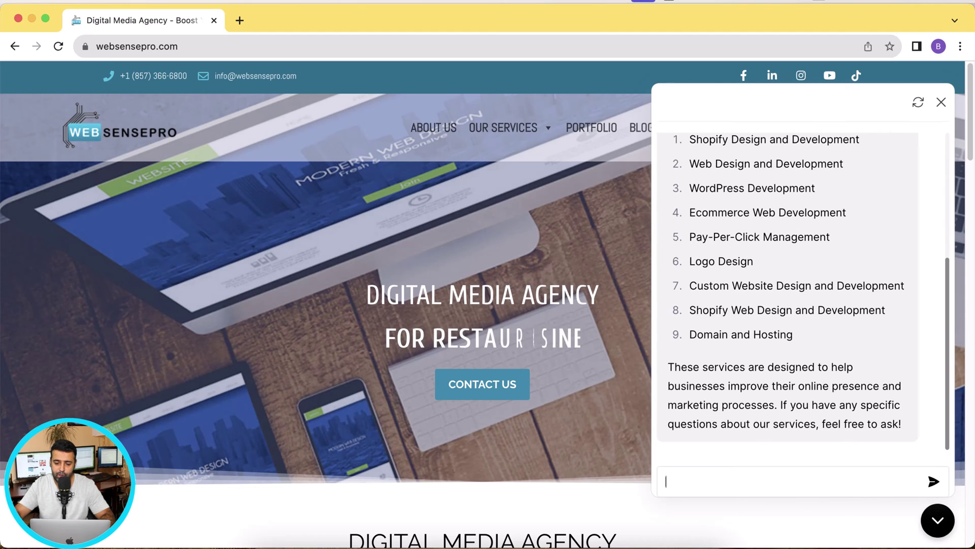
Read through the chatbot's reply about services and send the follow-up question "What are the pricing"
scroll(813, 314, up, 4)
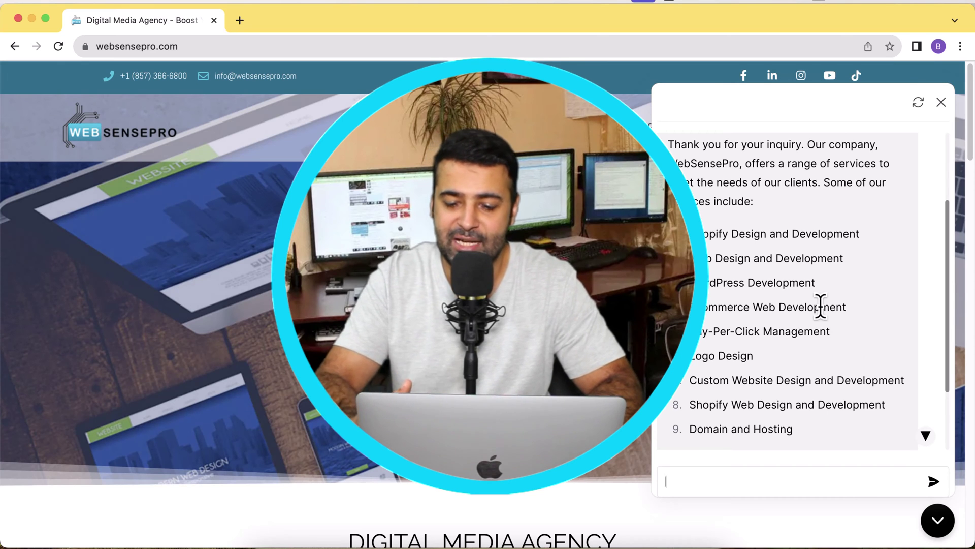
scroll(820, 305, down, 3)
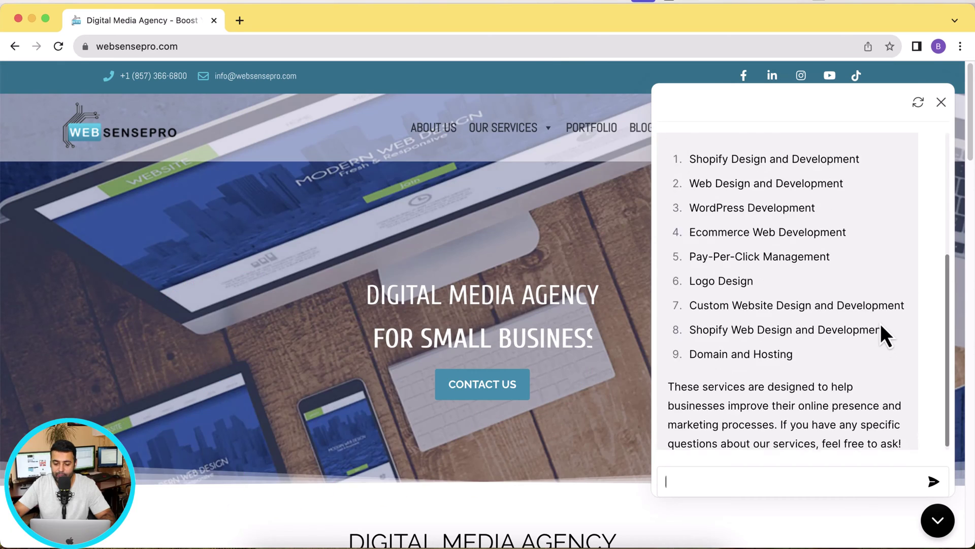
scroll(881, 326, up, 5)
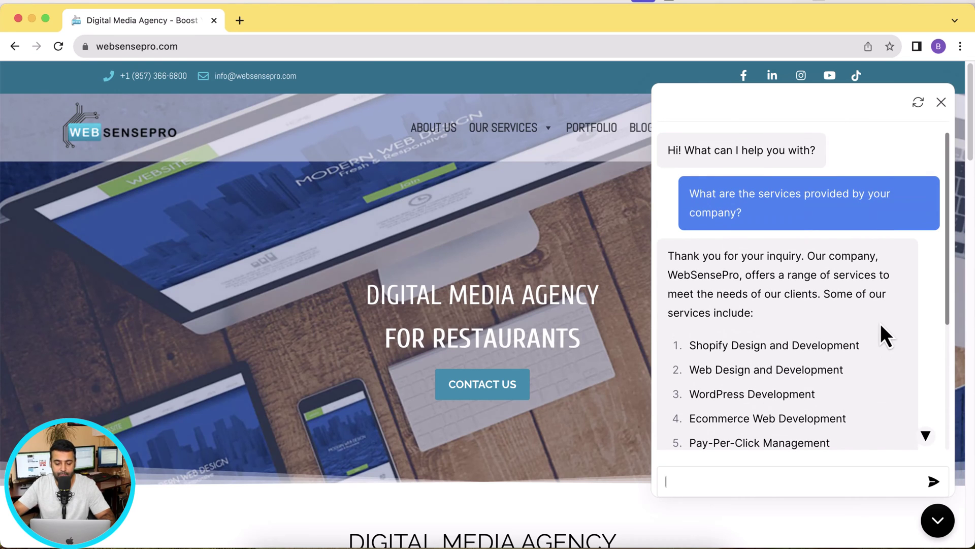
scroll(881, 328, down, 4)
text(What are the pricing)
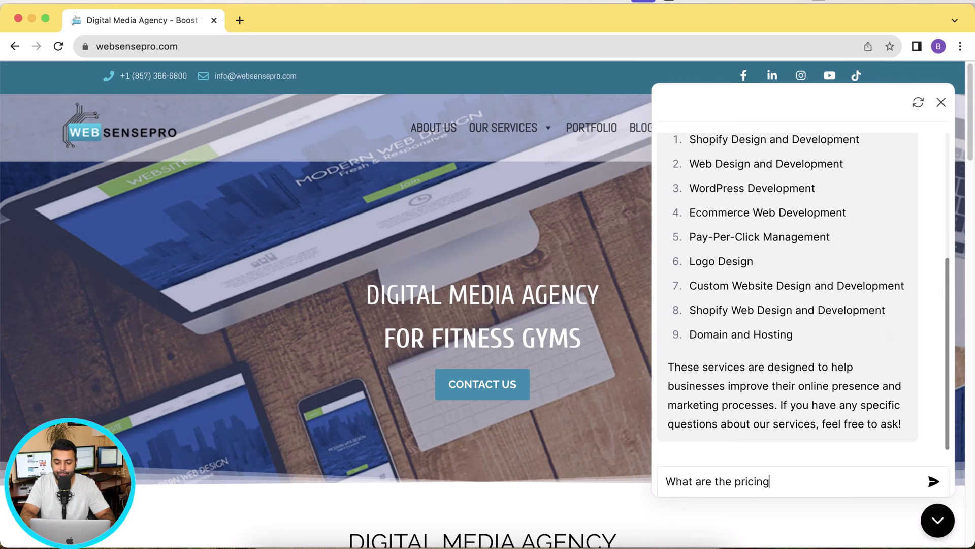
key(Return)
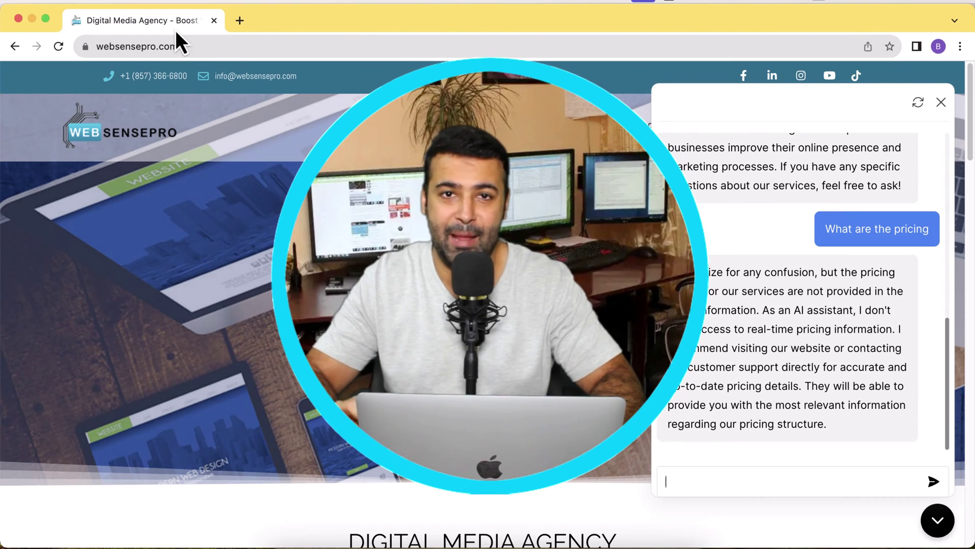
Open chatbase.co in a new browser tab
click(240, 20)
text(cha)
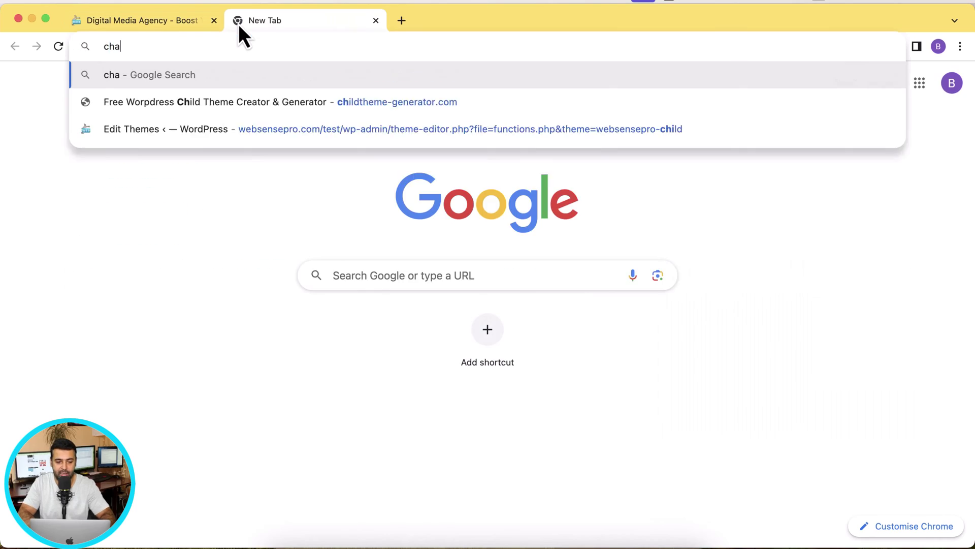
text(tbase.co)
key(Return)
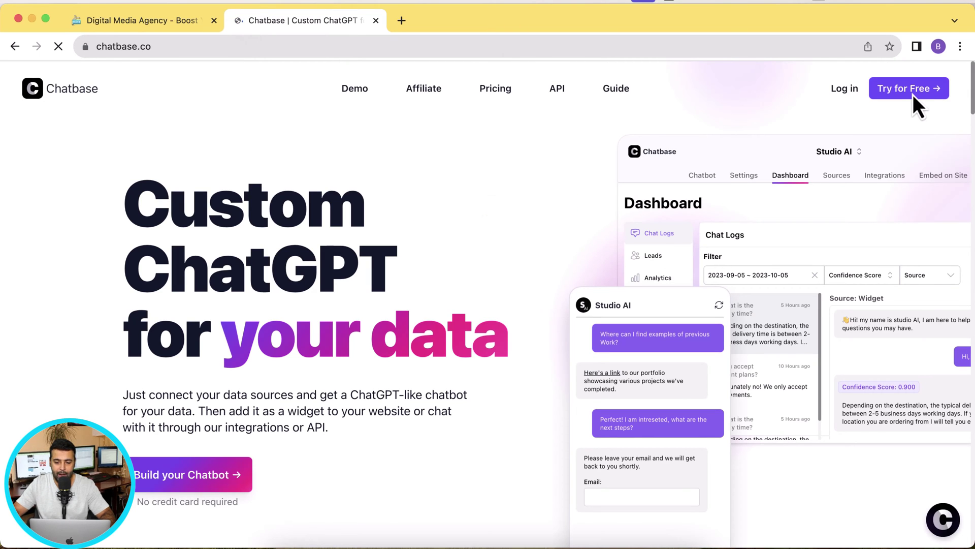
Sign up for a free Chatbase account using the existing Google account
click(913, 95)
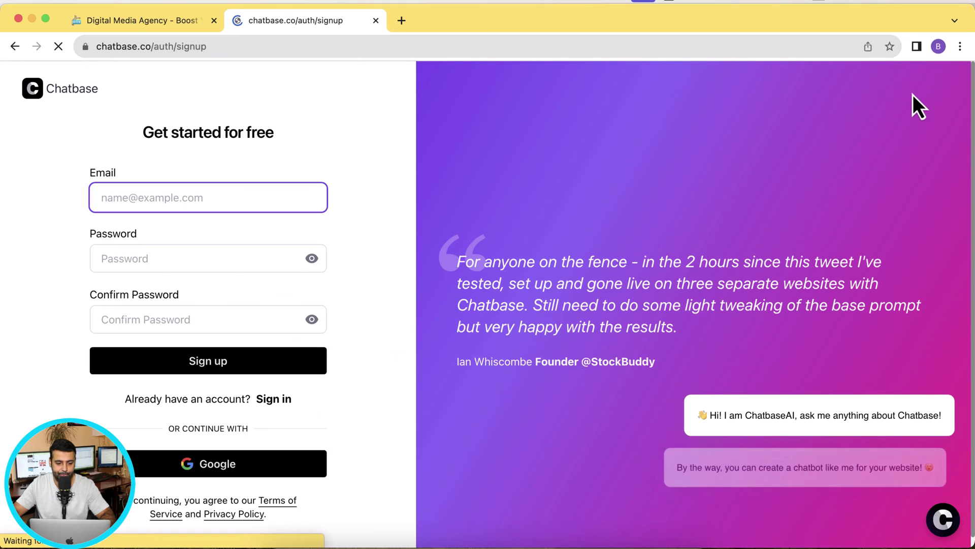
scroll(498, 337, down, 1)
click(298, 460)
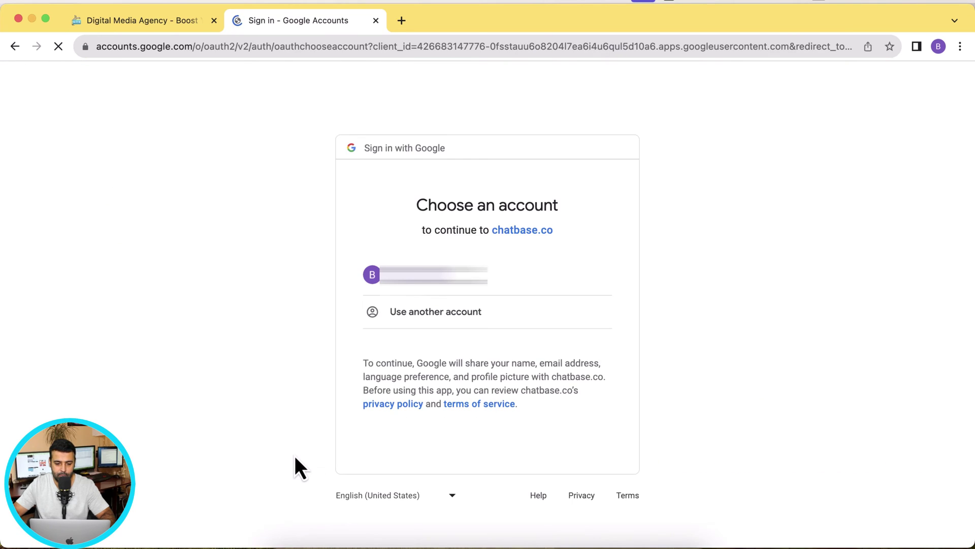
click(547, 279)
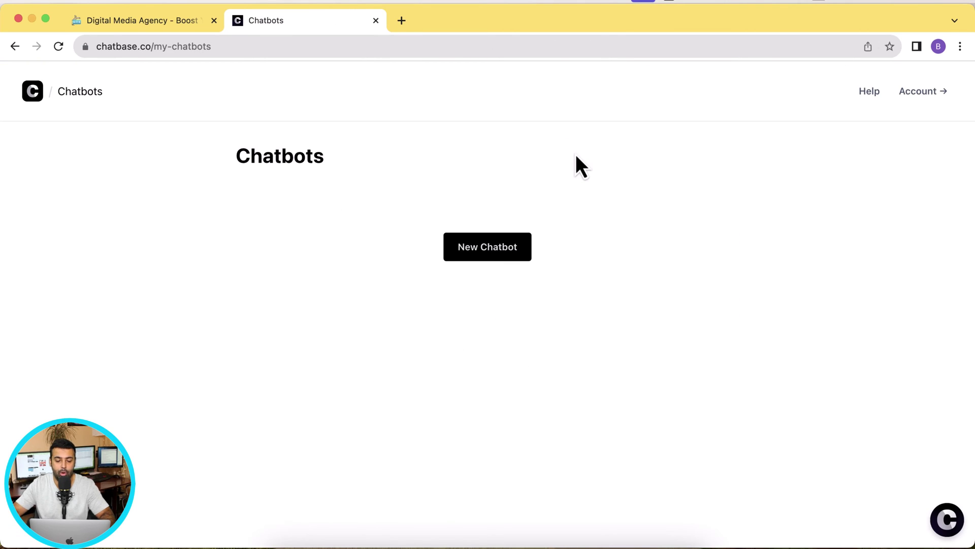
Start a new chatbot and choose a website as its training data source
click(503, 255)
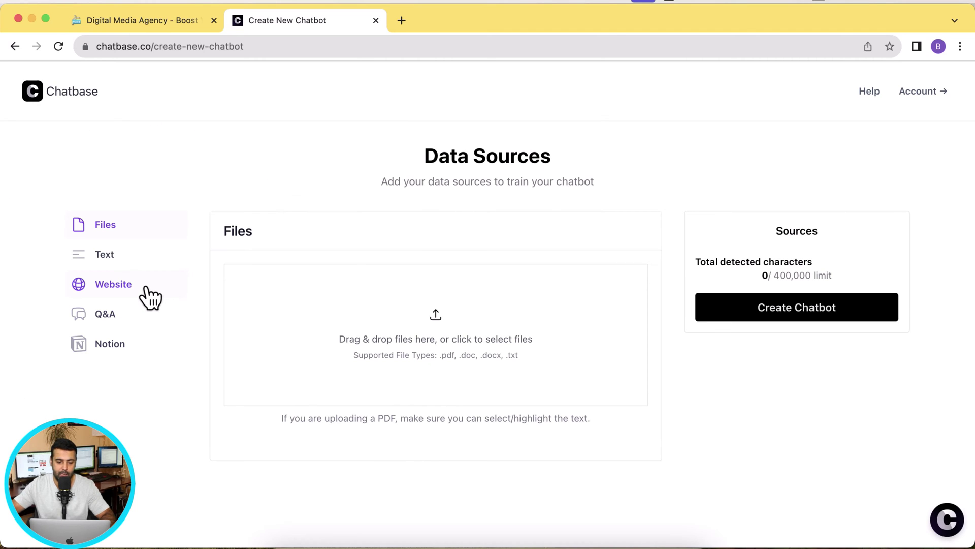
click(145, 288)
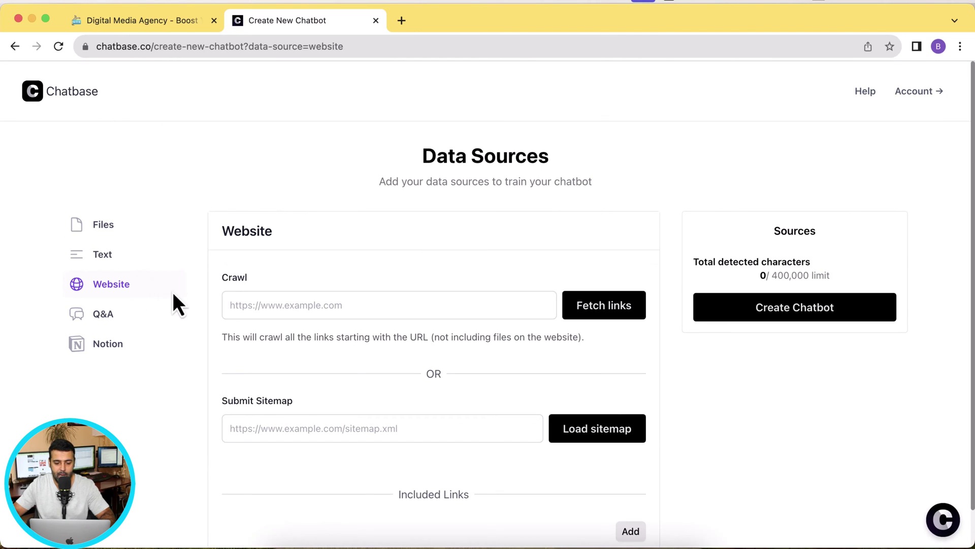
click(336, 316)
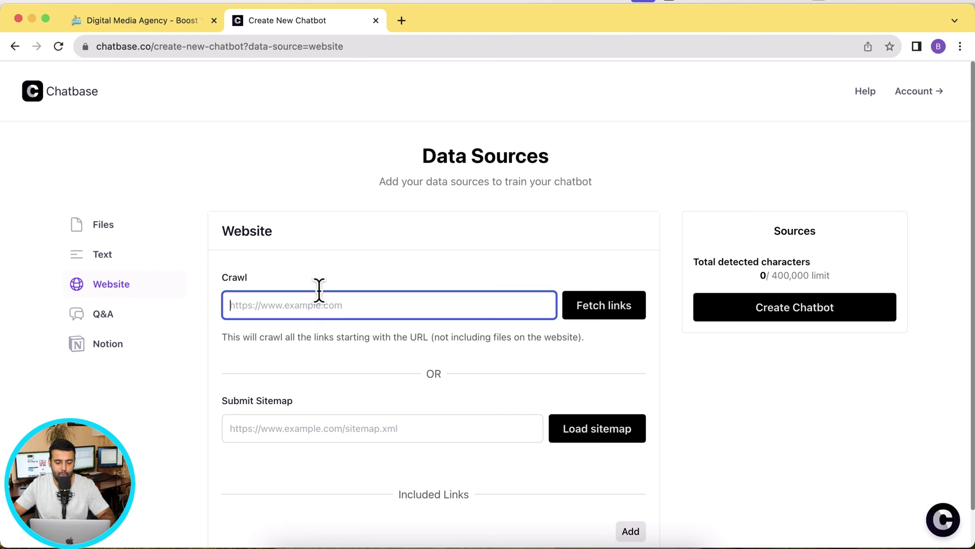
click(150, 29)
click(210, 46)
key(super+c)
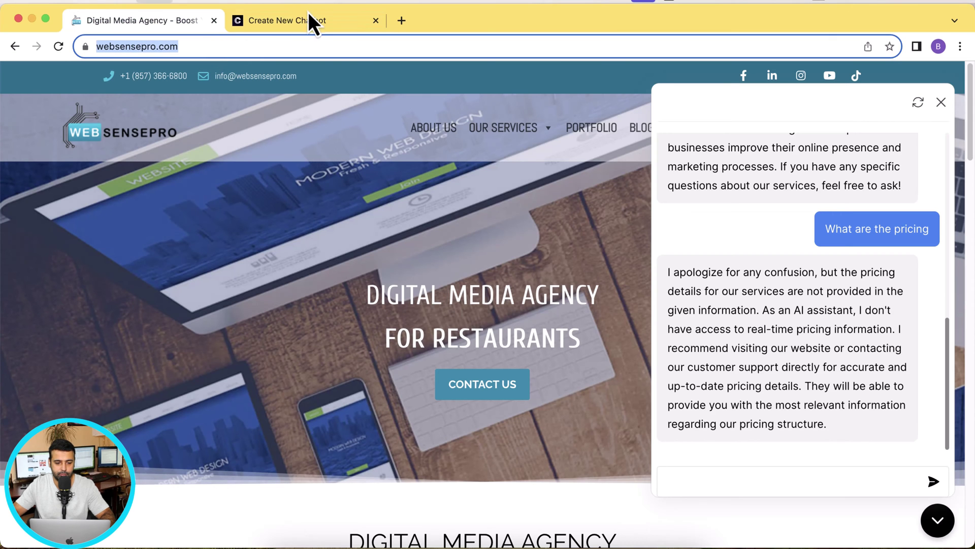
click(312, 20)
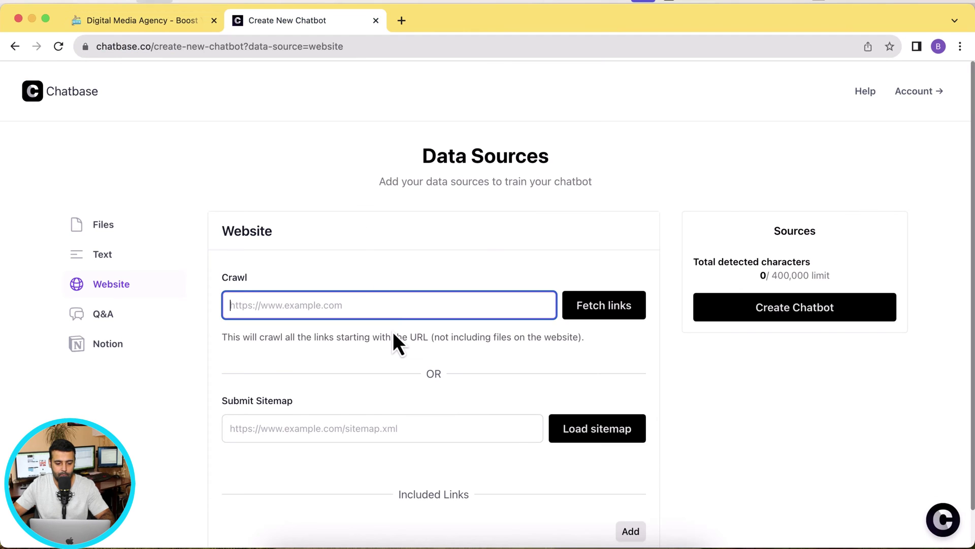
key(super+v)
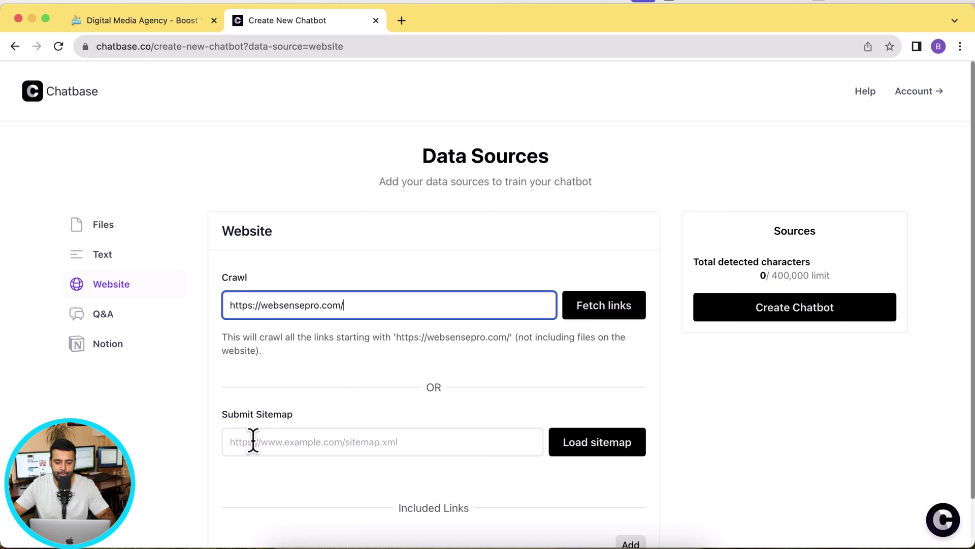
drag(364, 308, 210, 315)
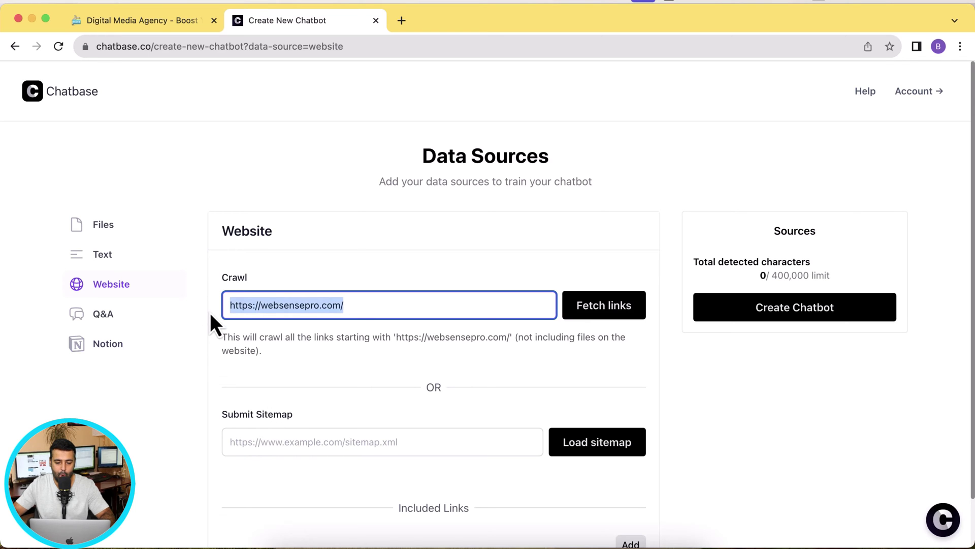
click(626, 307)
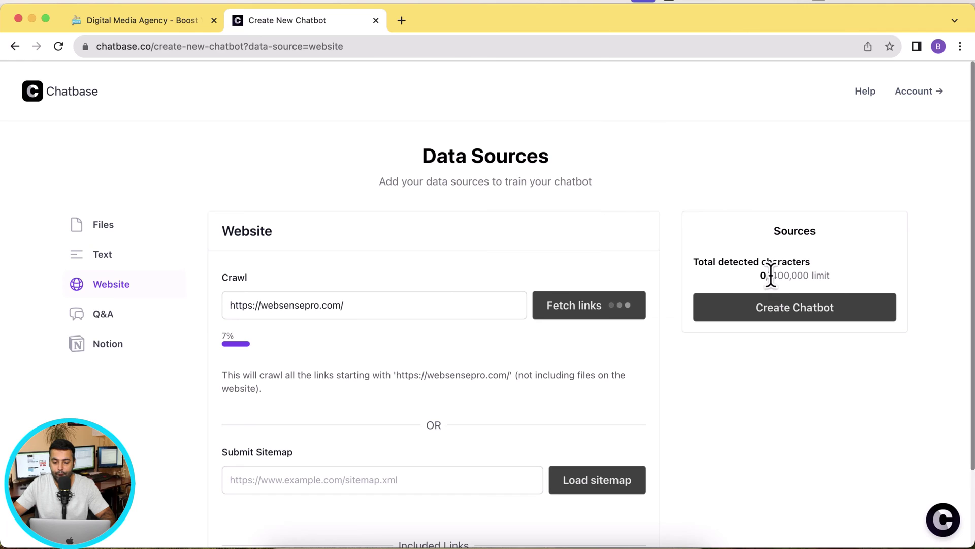
Examine the crawled links and compare the total detected characters with the plan's character limit
drag(770, 275, 835, 278)
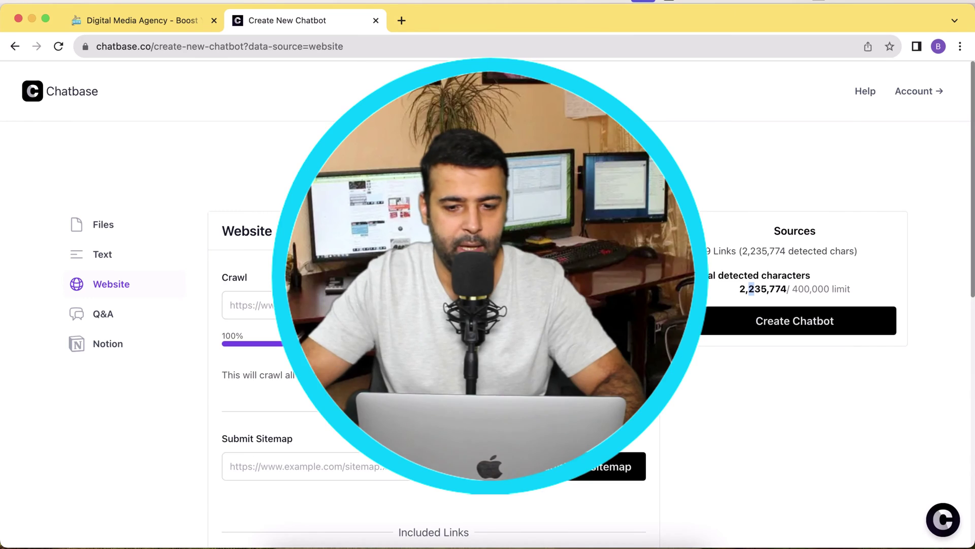
scroll(679, 170, down, 3)
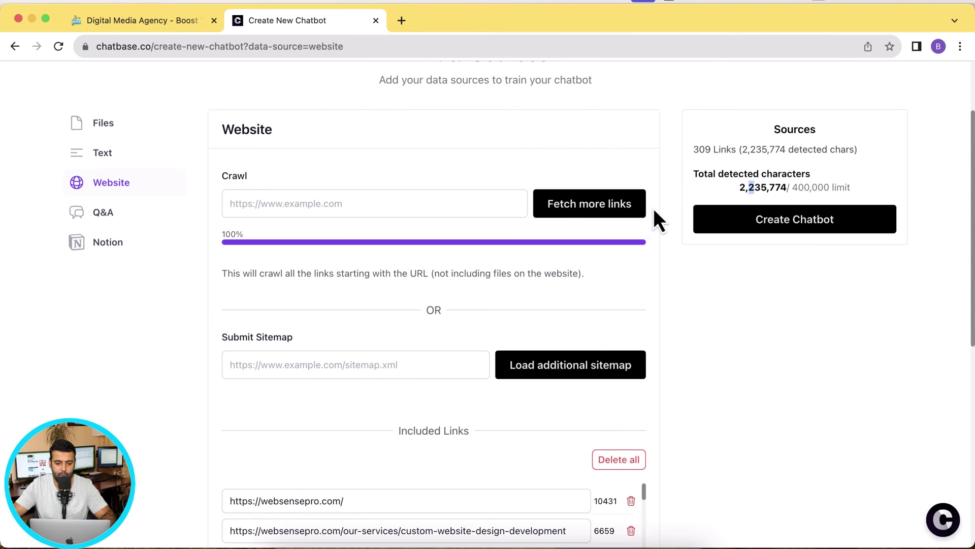
scroll(645, 222, down, 5)
scroll(646, 233, down, 3)
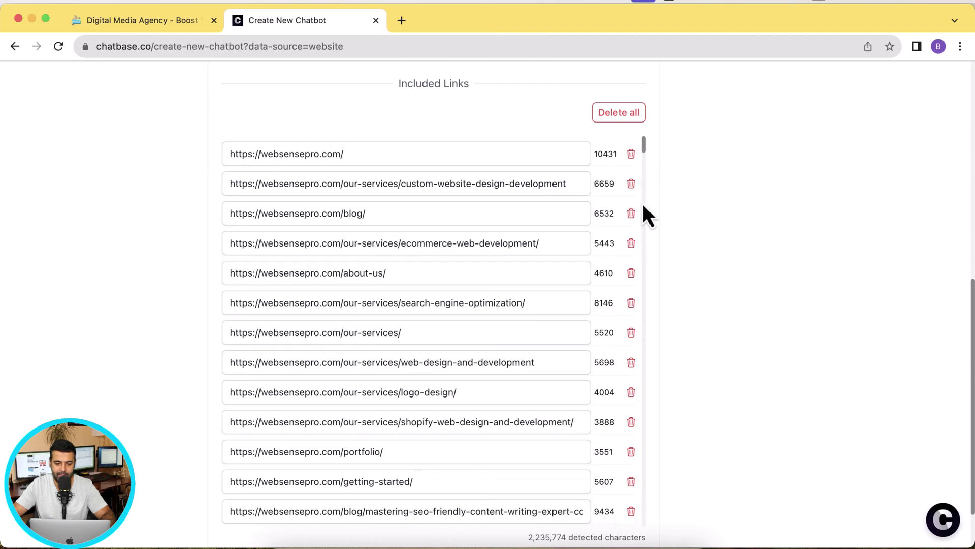
drag(644, 150, 657, 122)
scroll(657, 122, up, 9)
drag(794, 289, 851, 289)
click(755, 292)
drag(740, 288, 775, 288)
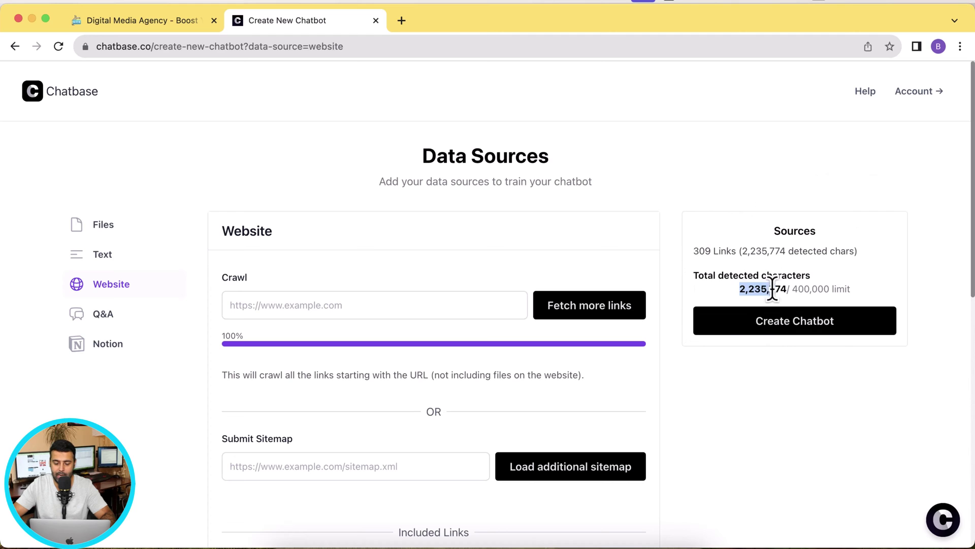
drag(694, 251, 732, 250)
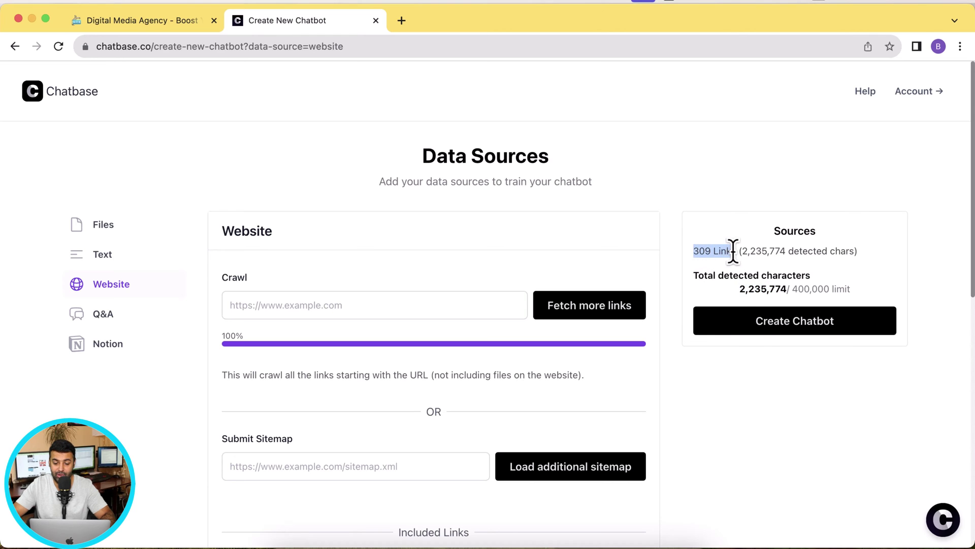
Look through the included links for less important pages and check the allowed character limit again
scroll(701, 264, down, 6)
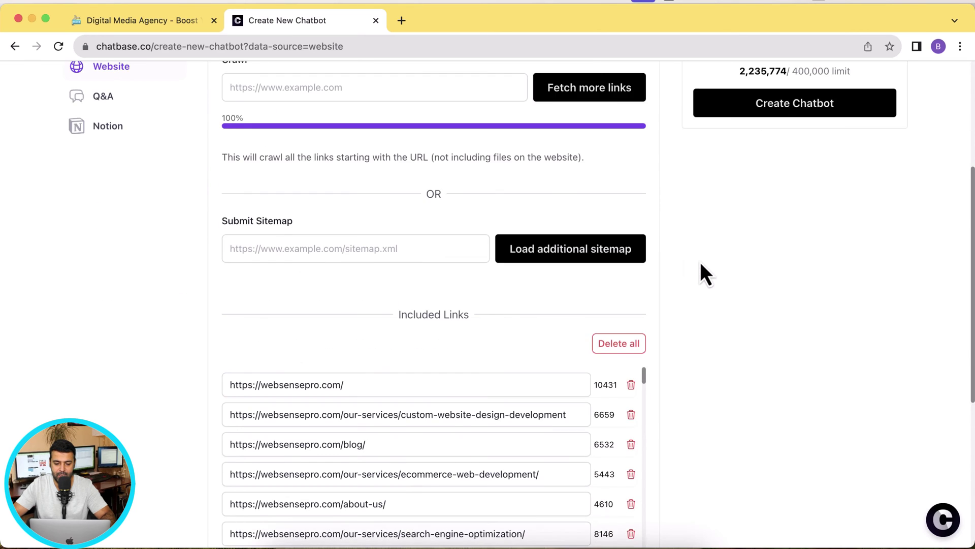
scroll(703, 273, down, 2)
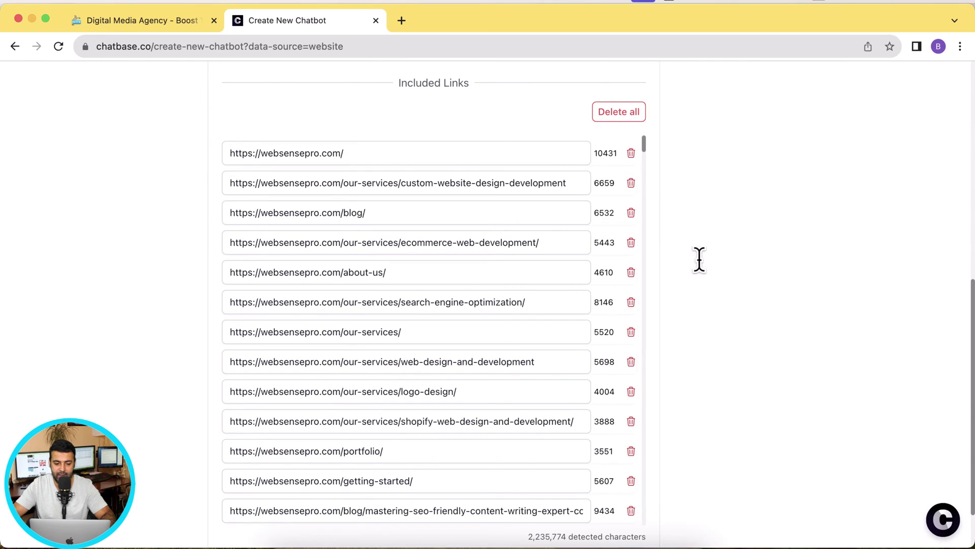
scroll(552, 306, down, 5)
scroll(552, 307, down, 5)
scroll(540, 313, up, 10)
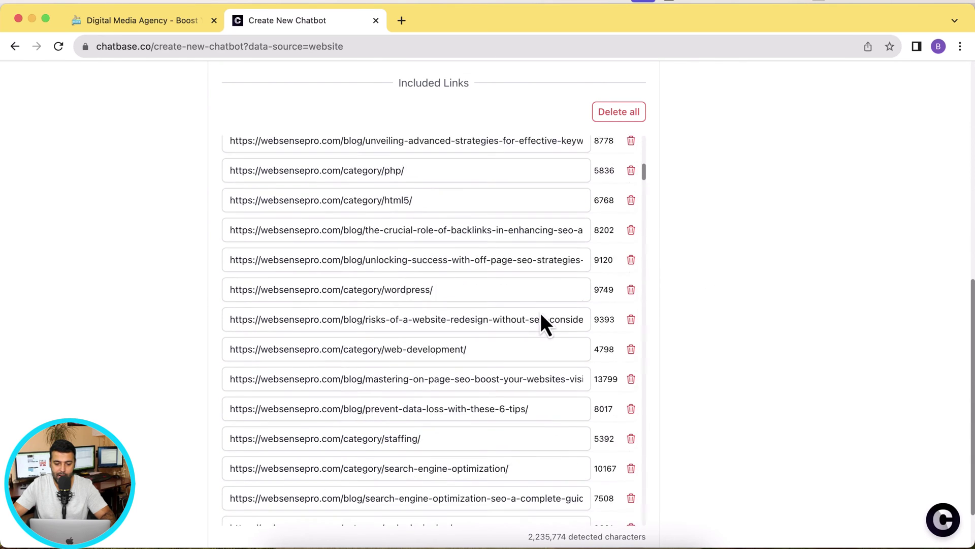
scroll(540, 313, up, 9)
drag(790, 289, 830, 287)
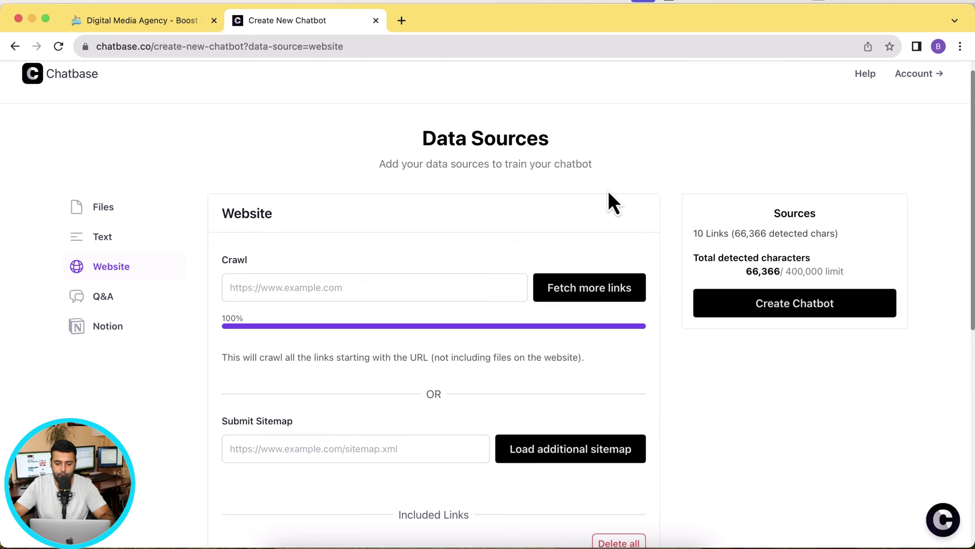
Recheck the total detected characters against the allowed limit and review the character count of each included link
drag(746, 271, 777, 257)
drag(690, 233, 750, 235)
click(836, 255)
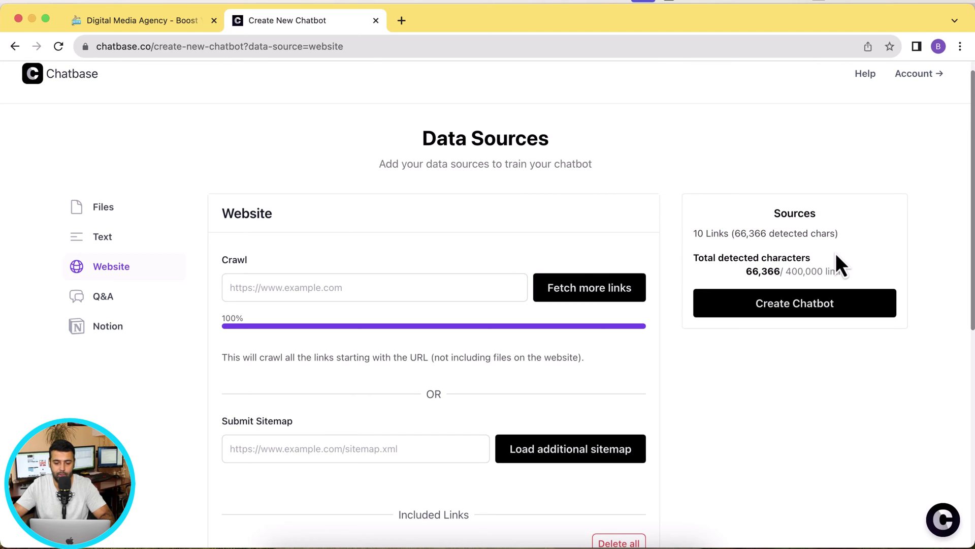
scroll(675, 185, down, 10)
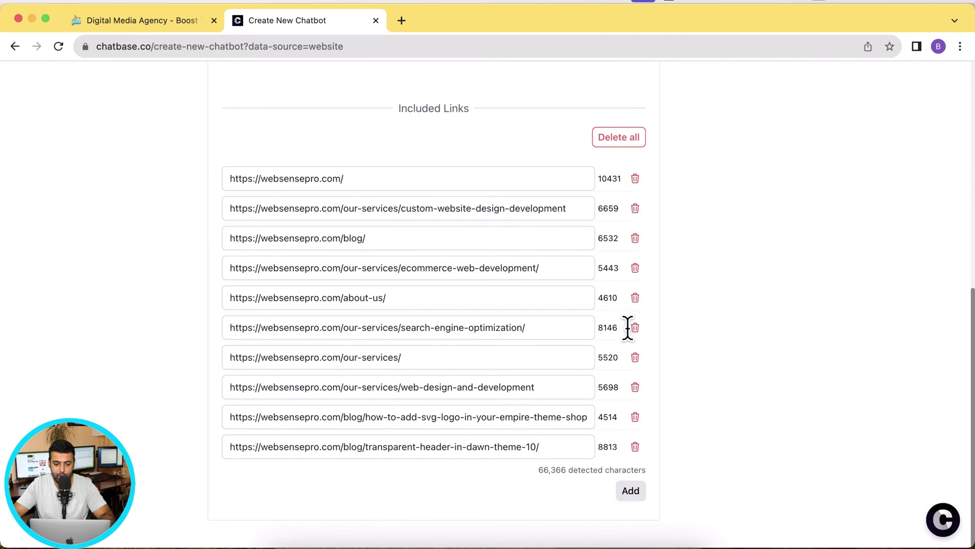
scroll(616, 367, up, 7)
scroll(617, 368, up, 3)
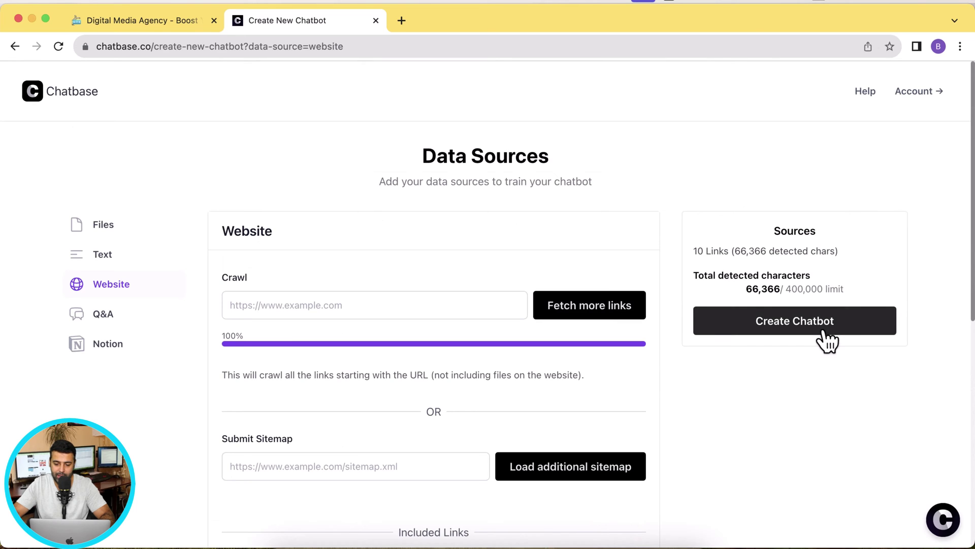
scroll(688, 205, down, 10)
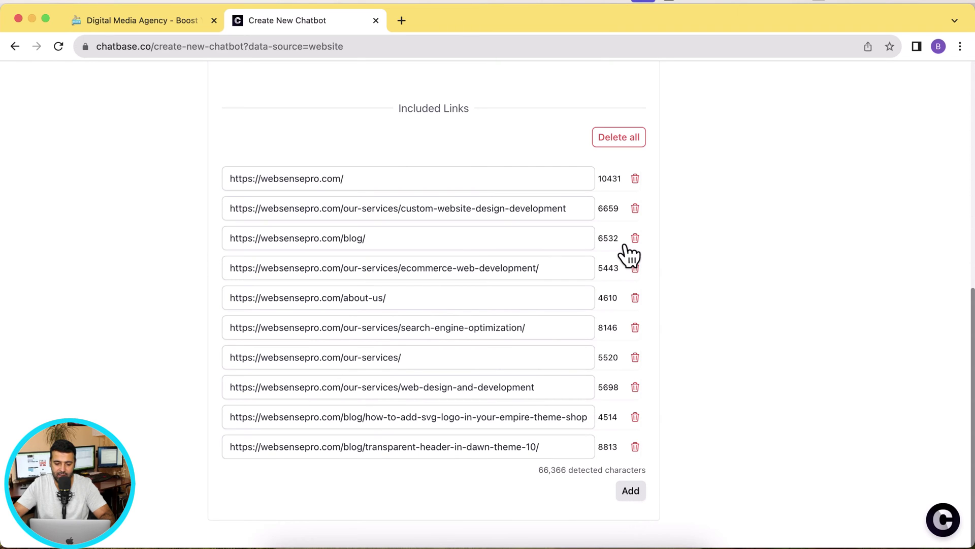
scroll(622, 257, up, 3)
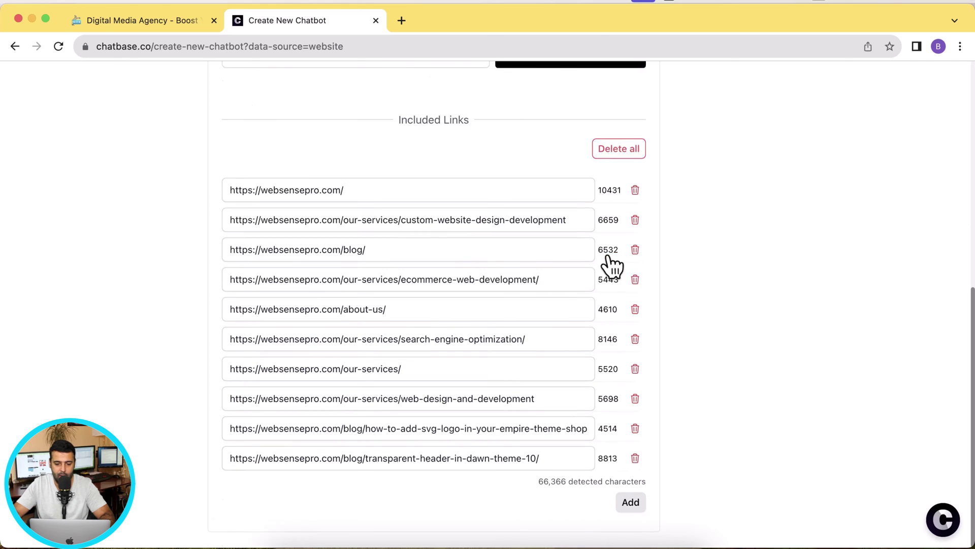
scroll(514, 331, down, 3)
scroll(483, 333, up, 6)
scroll(485, 332, up, 3)
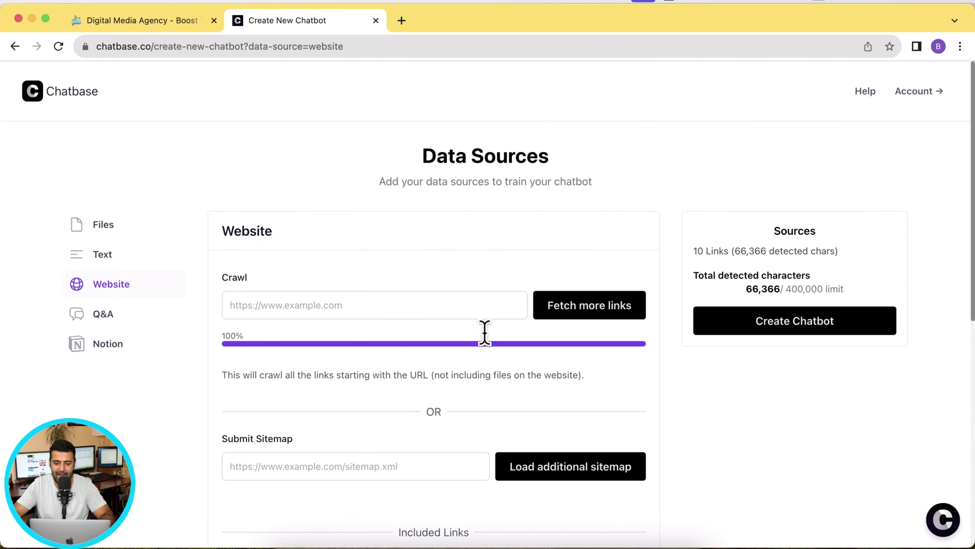
Create the chatbot from the crawled website links and dismiss the training notice
click(800, 327)
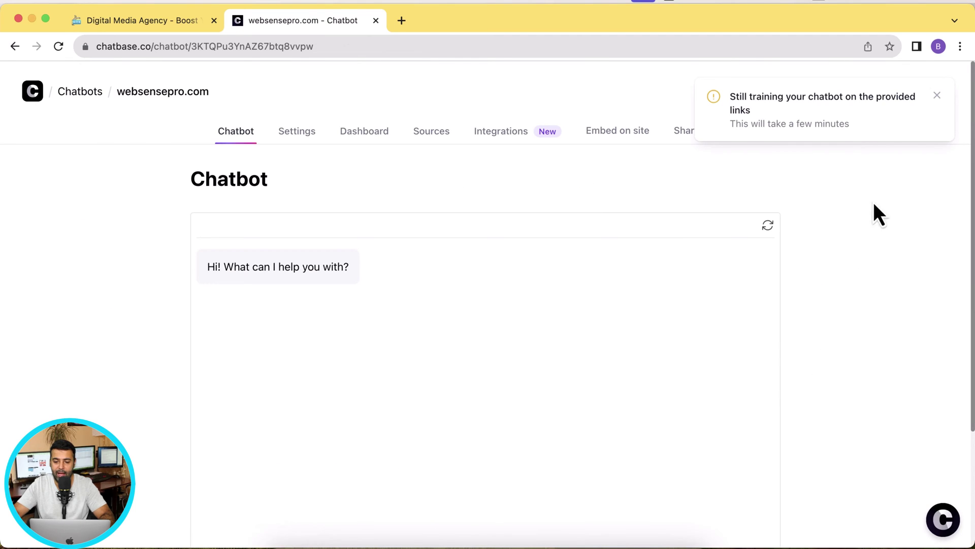
click(936, 97)
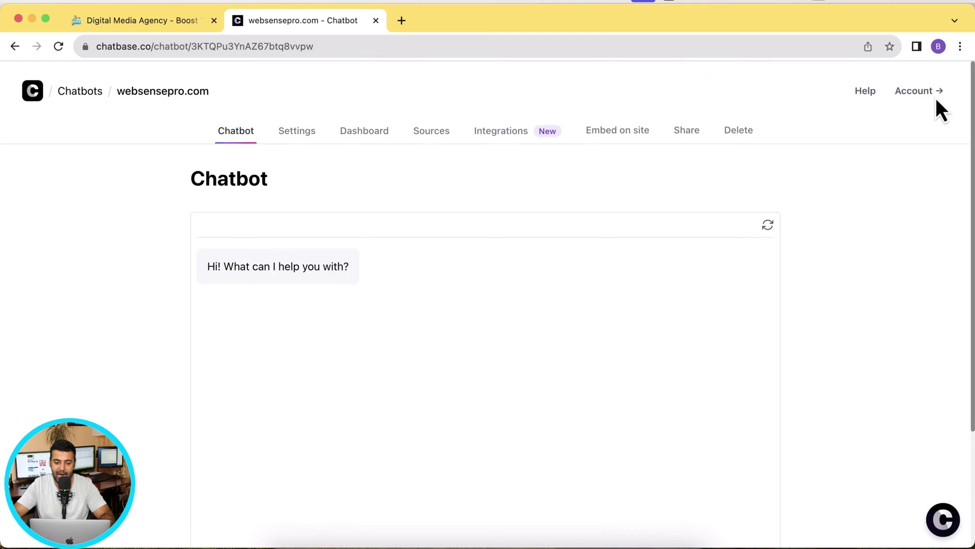
Test the new chatbot by asking "What is your company name?" and check the company name in its reply
scroll(935, 98, down, 3)
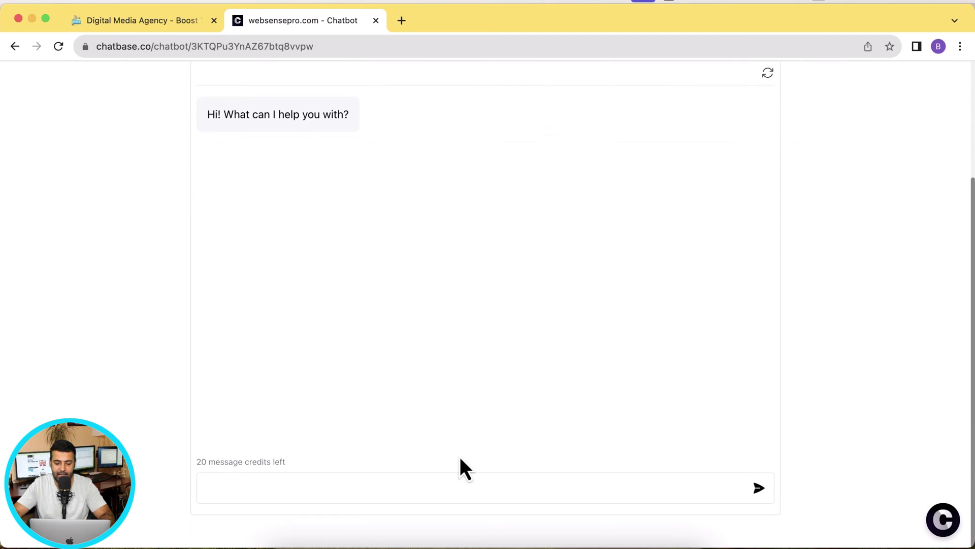
click(428, 477)
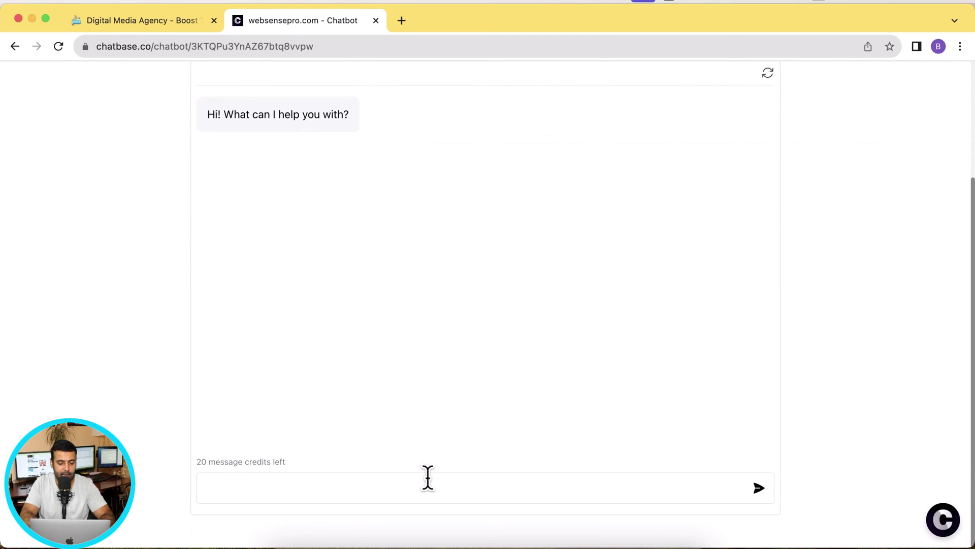
text(What is your company name?)
key(Return)
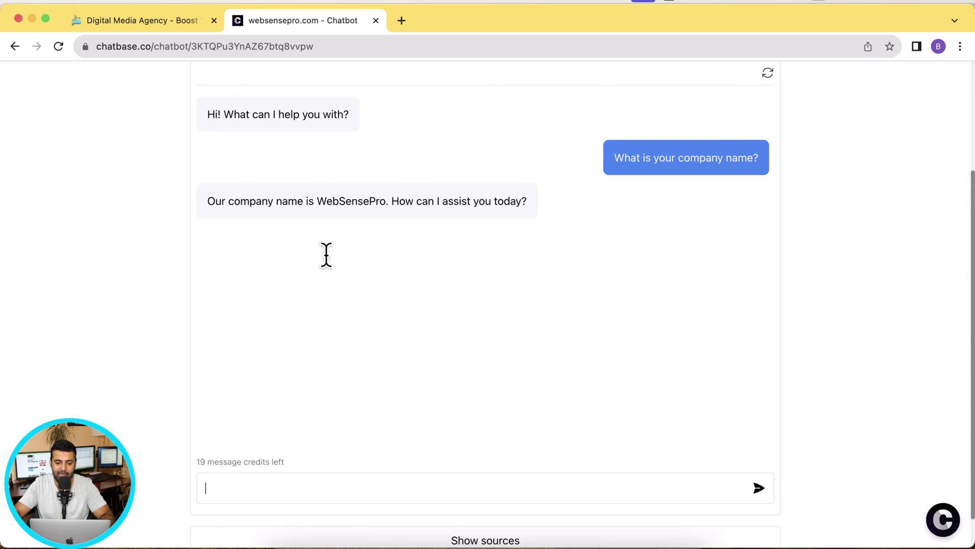
drag(318, 200, 370, 199)
Ask the chatbot "What are the services you providing?" and review its answer from the start of the conversation
click(311, 486)
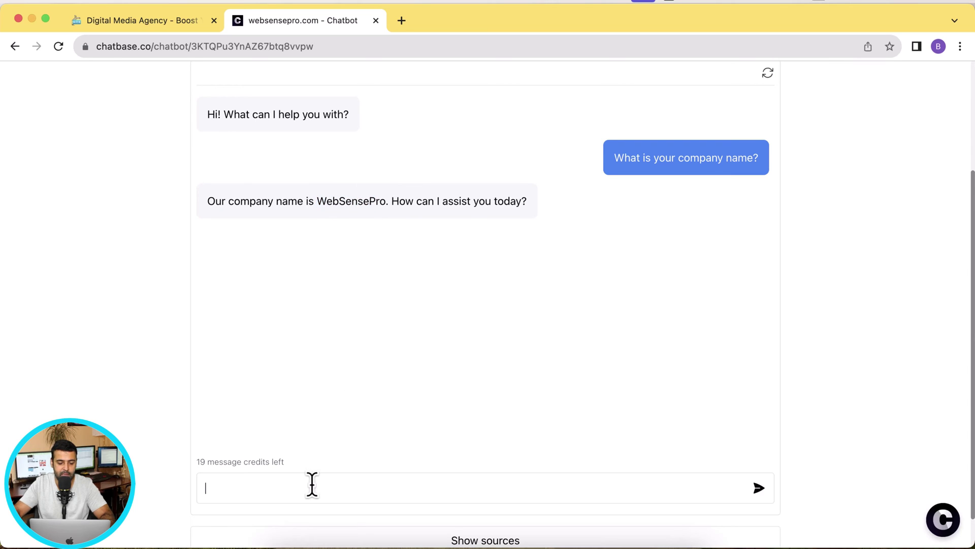
key(Caps_Lock)
text(What)
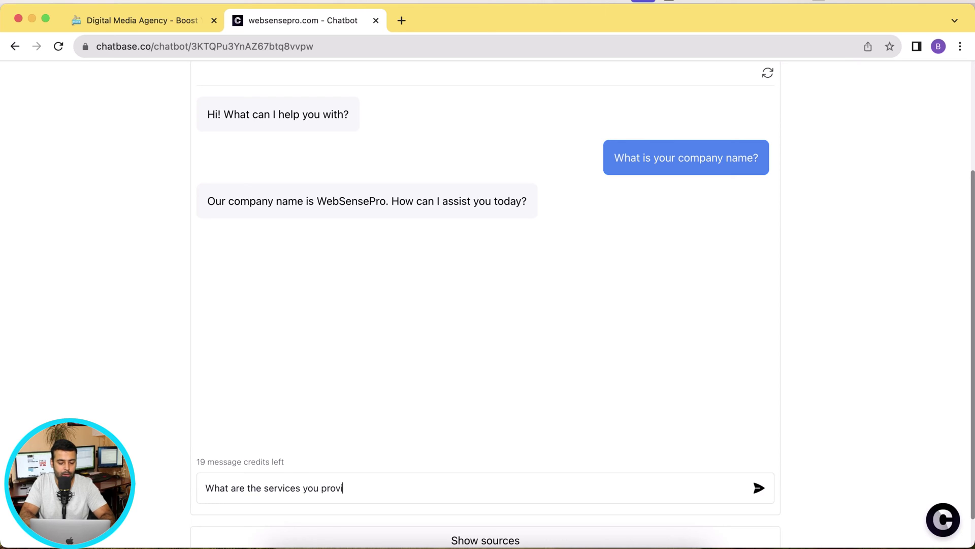
text(are the services you providing?)
key(Return)
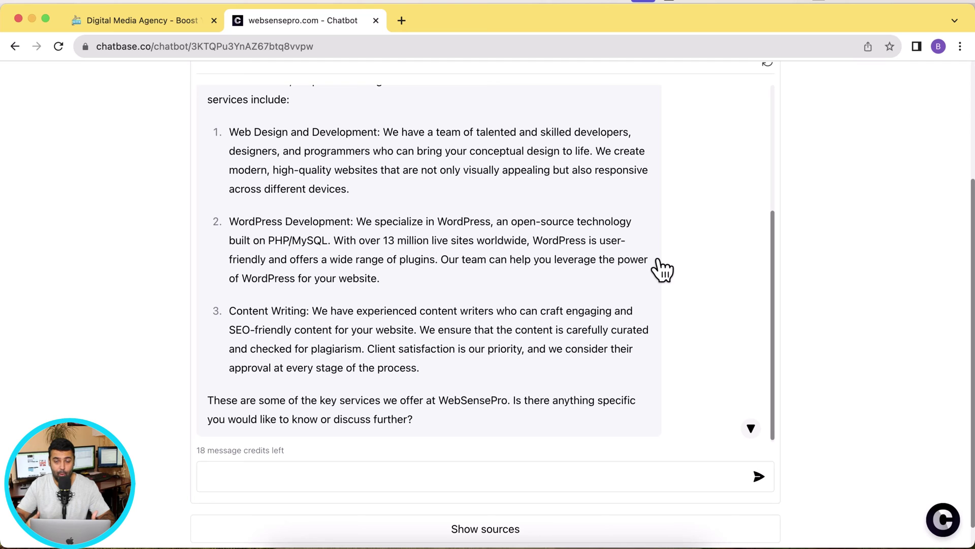
scroll(660, 267, up, 10)
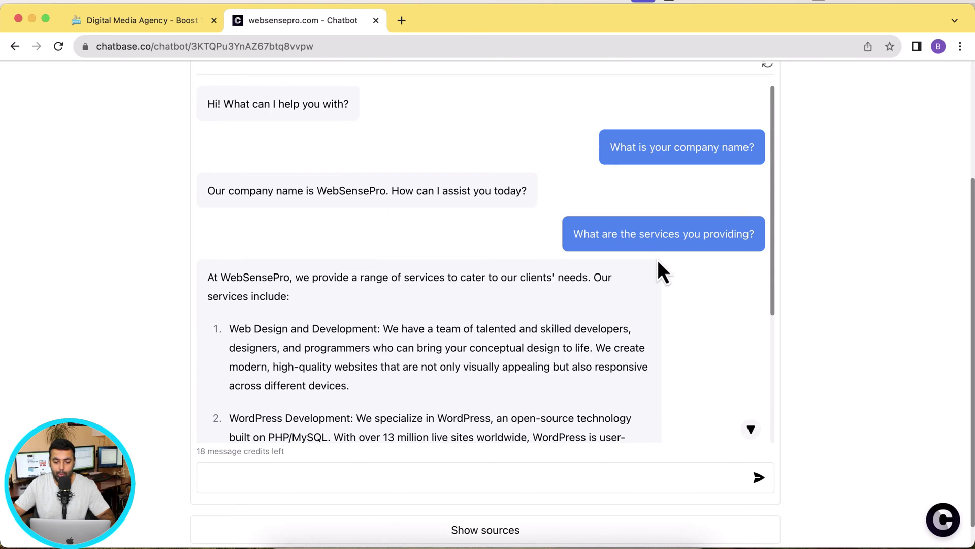
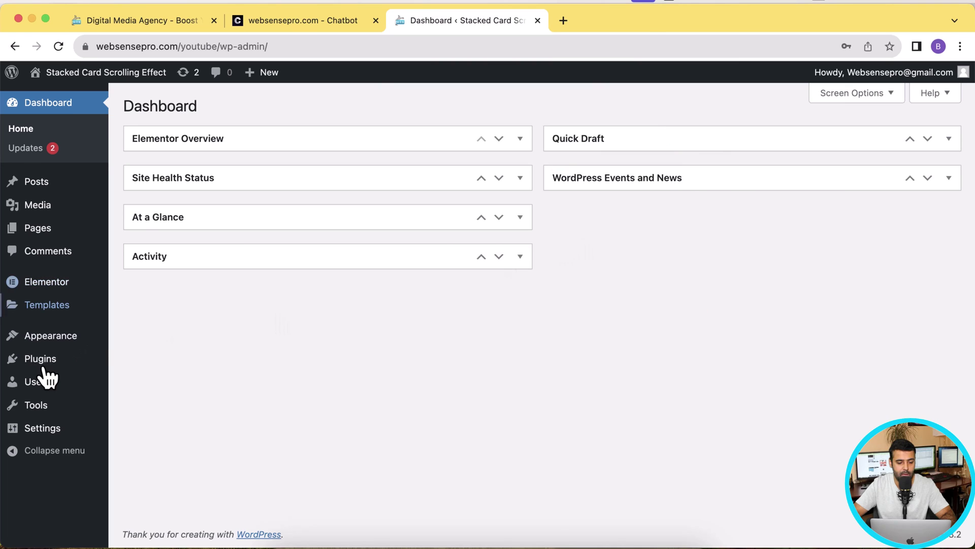
Search the WordPress site's new-plugin listing for "header and footer post injections"
mouse_move(43, 366)
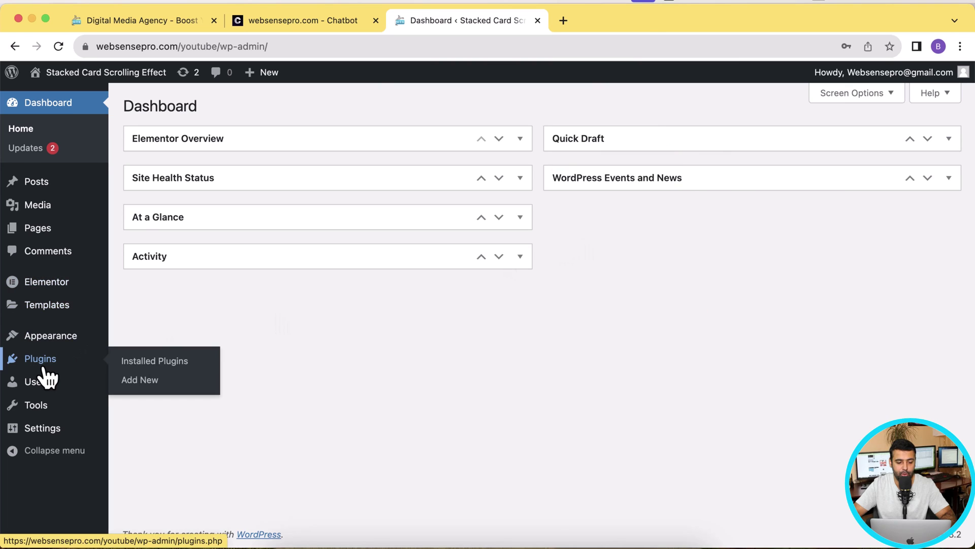
click(175, 380)
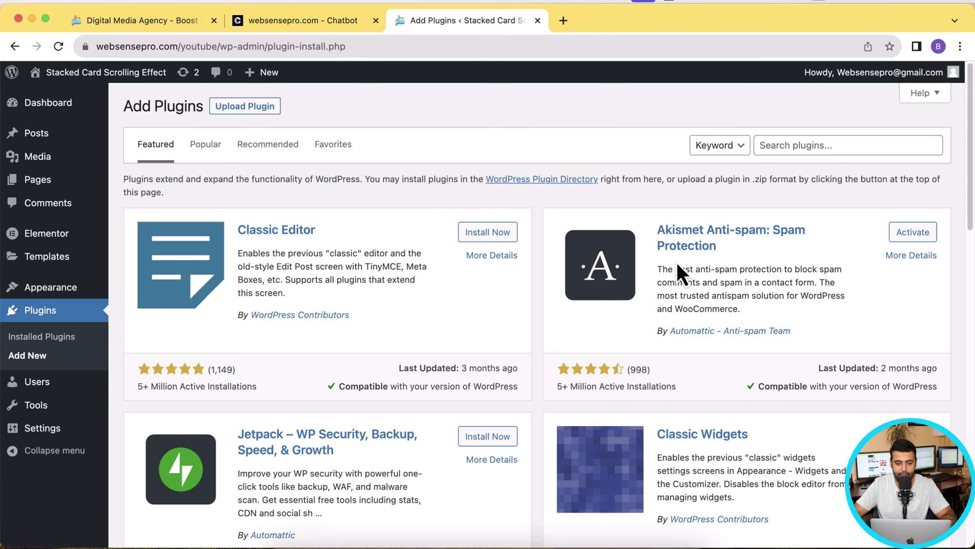
click(782, 146)
text(header and footer )
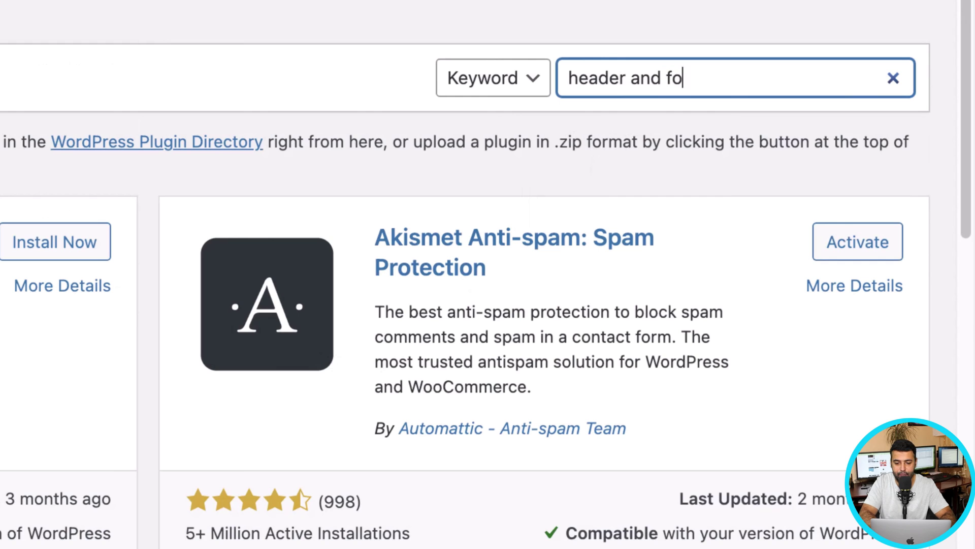
text(post injections)
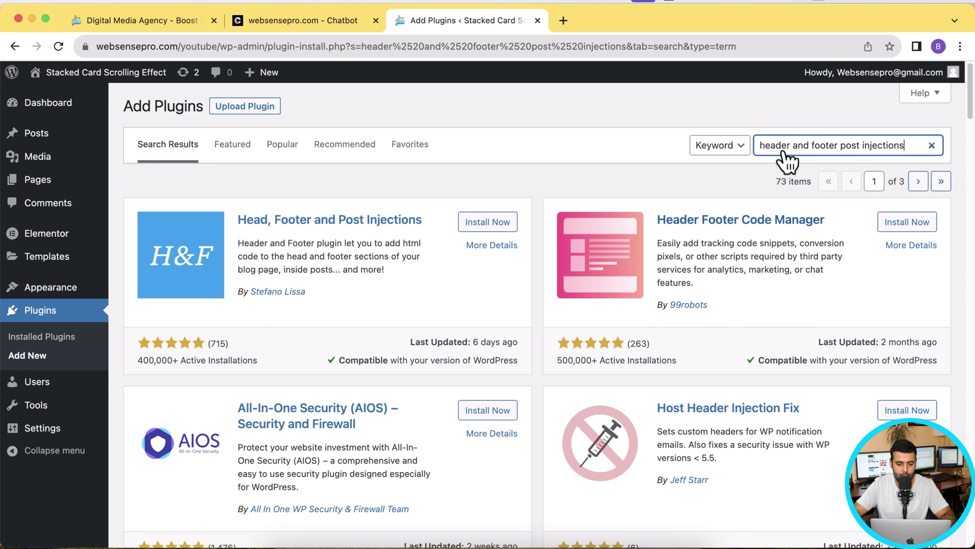
Install and activate the Head, Footer and Post Injections plugin
drag(432, 221, 238, 220)
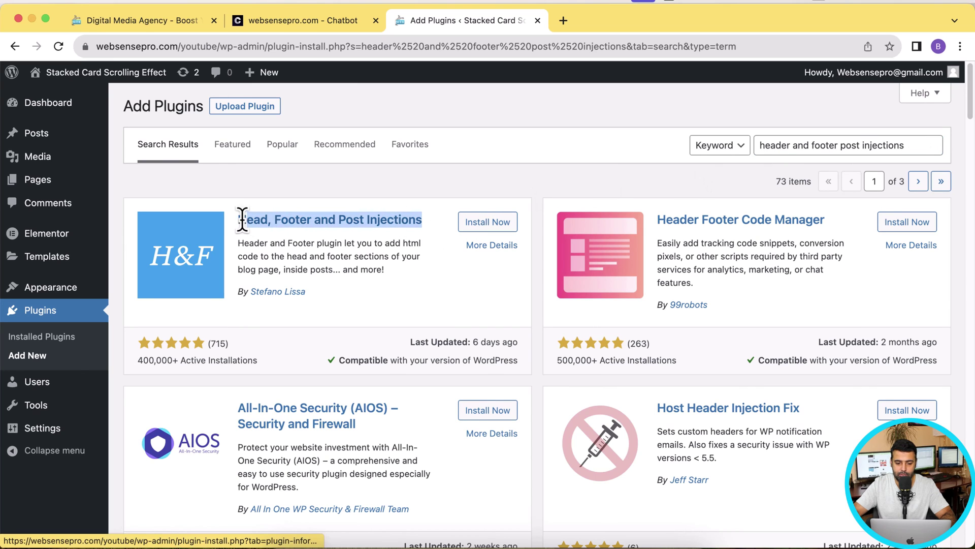
click(491, 227)
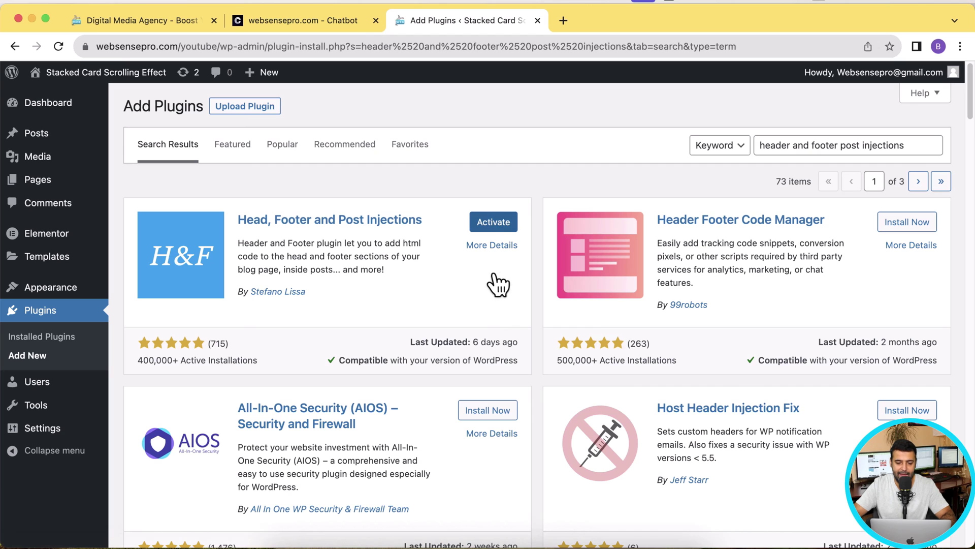
click(503, 224)
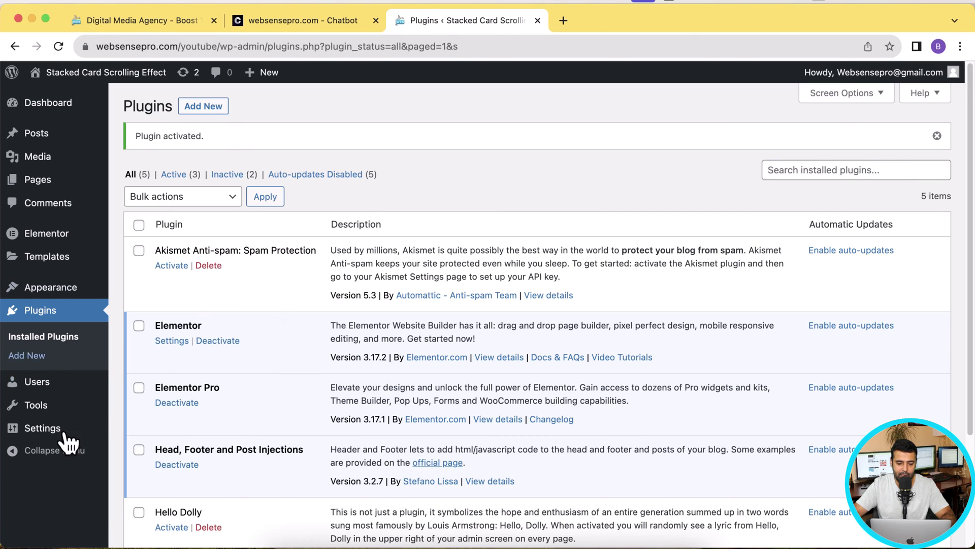
Open the Head and Footer plugin settings at the head page section injection boxes
mouse_move(51, 431)
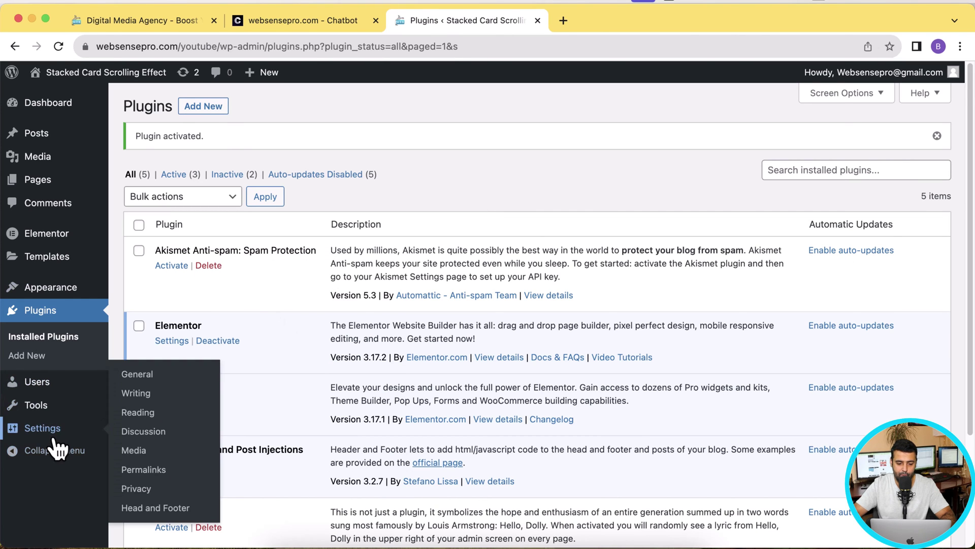
click(173, 514)
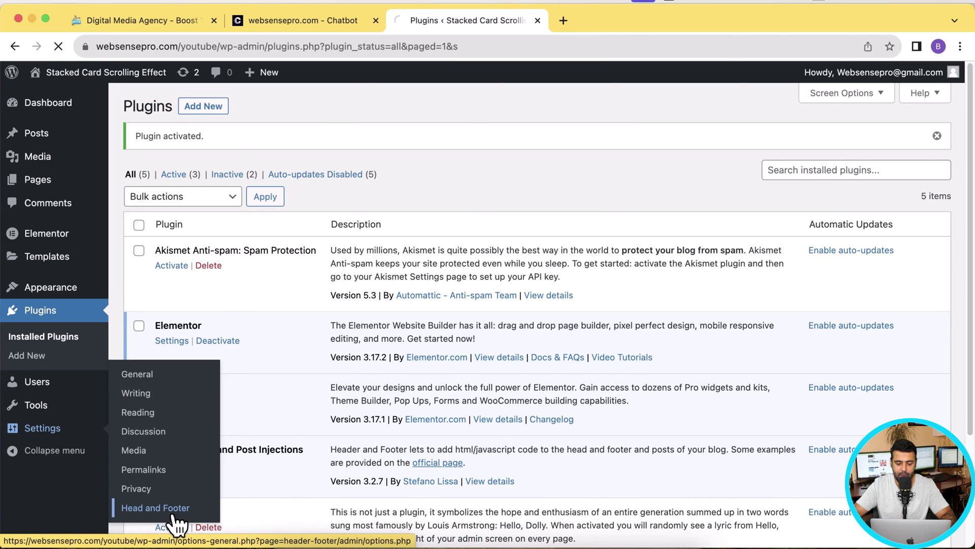
scroll(627, 171, down, 6)
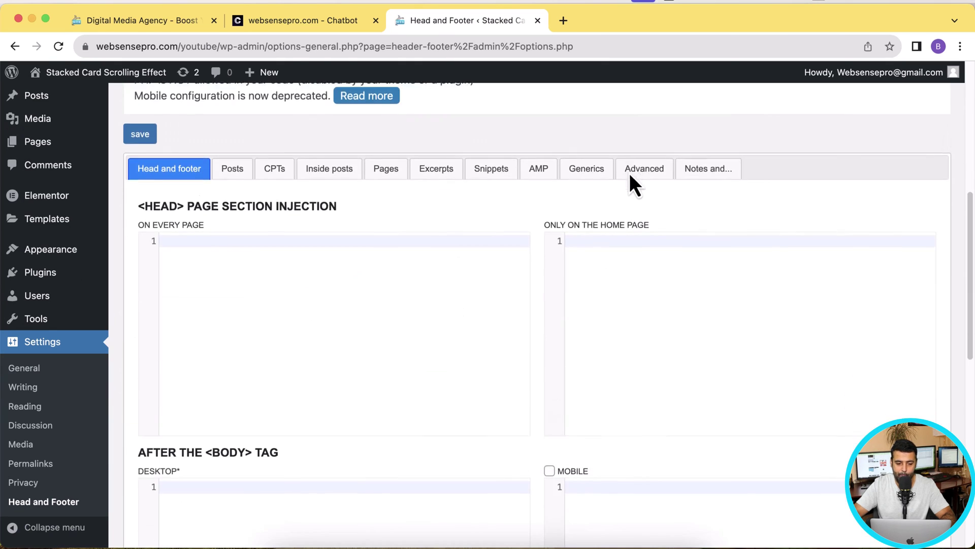
scroll(627, 170, down, 3)
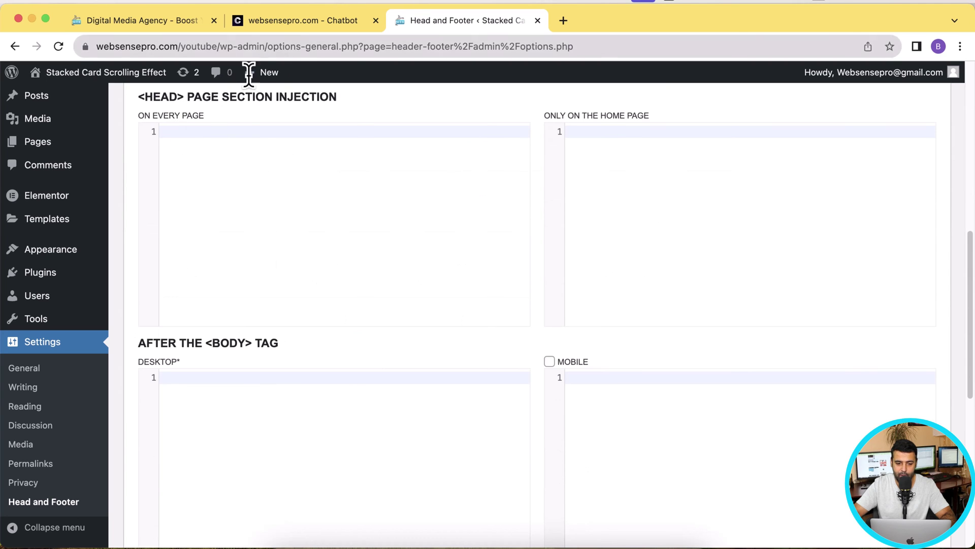
Switch to Chatbase and copy the chat bubble embed script
click(296, 21)
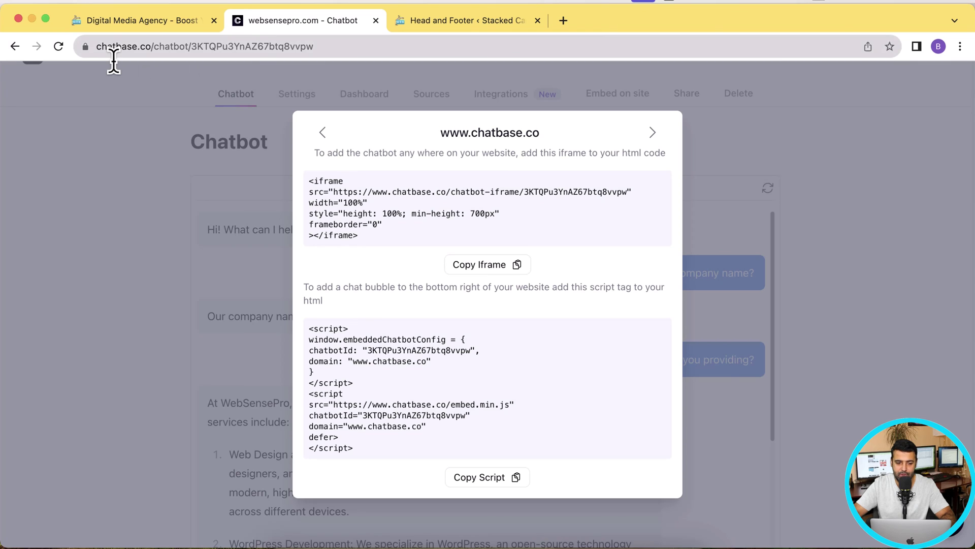
triple_click(398, 454)
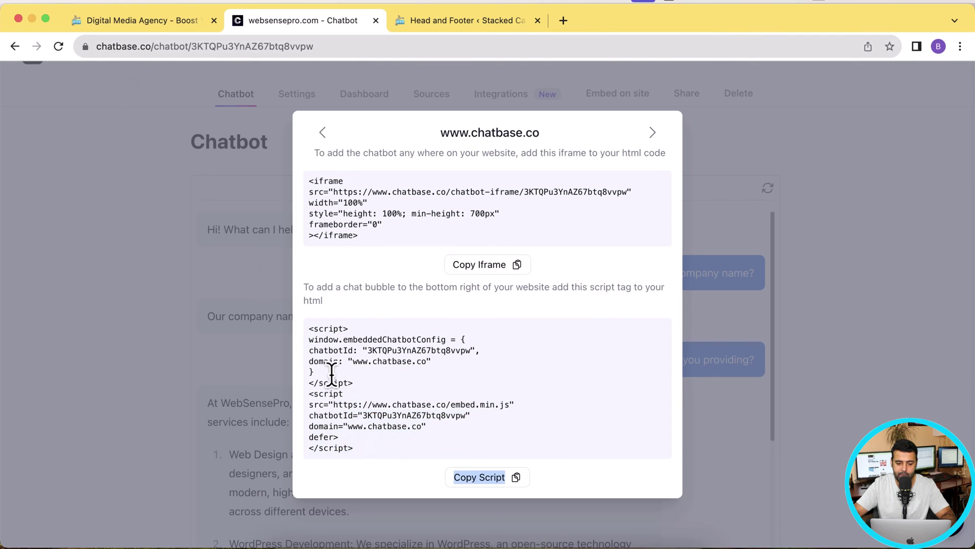
click(465, 482)
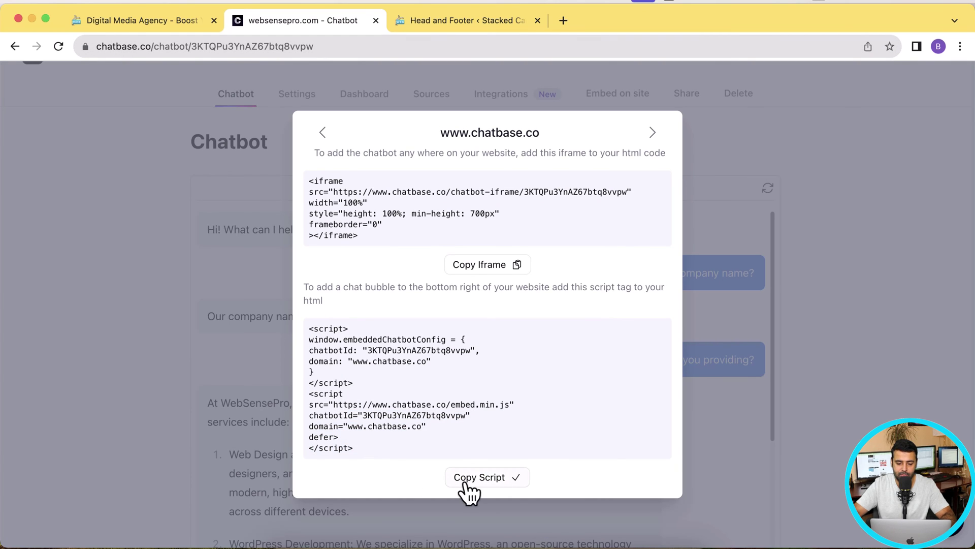
Back in WordPress, paste the Chatbase script into the head section injection for every page and save the settings
click(446, 23)
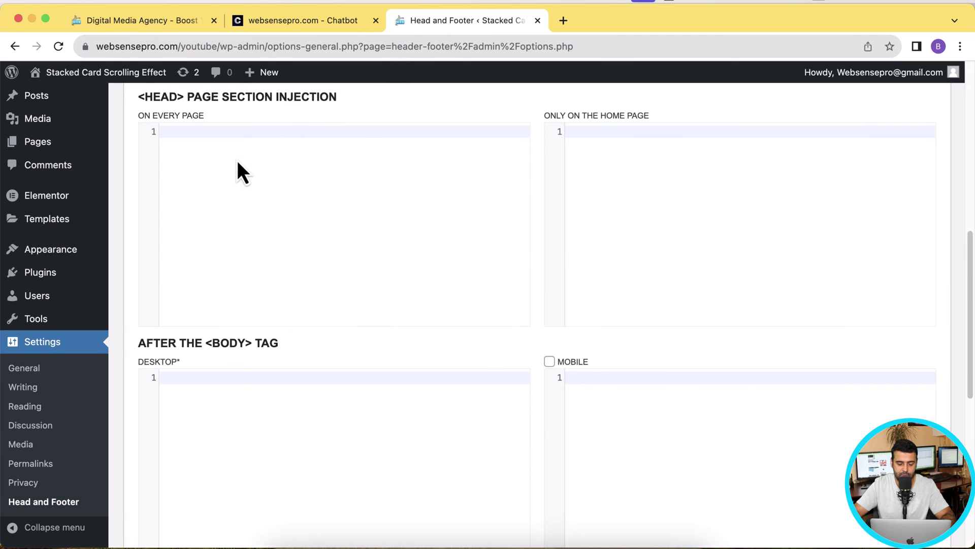
text(<script> window.embeddedChatbotConfig = { chatbotId: "3KTQPu3YnAZ67btq8vvpw", domain: "www.chatbase.co" } </script> <script src="https://www.chatbase.co/embed.min.js" chatbotId="3KTQPu3YnAZ67btq8vvpw" domain="www.chatbase.co" defer> </script>)
scroll(633, 288, down, 8)
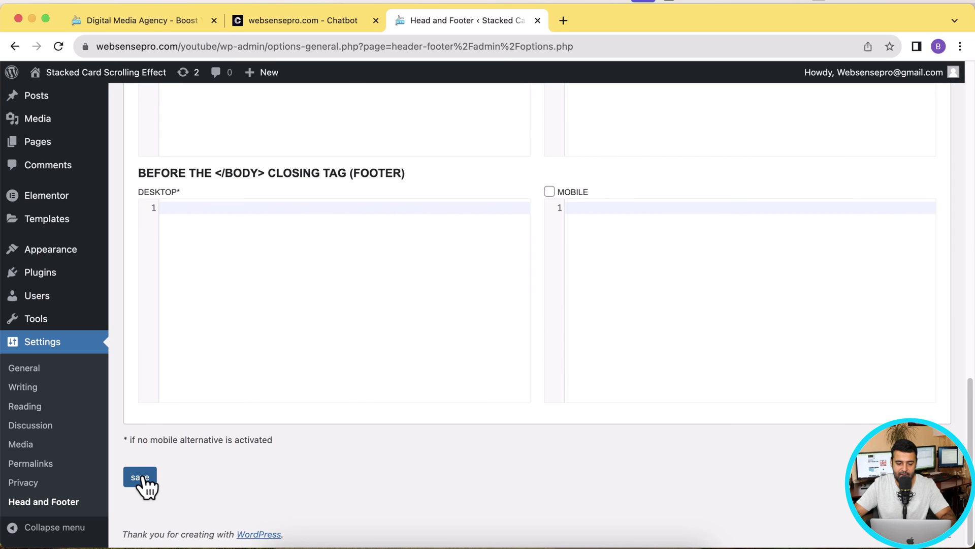
click(142, 479)
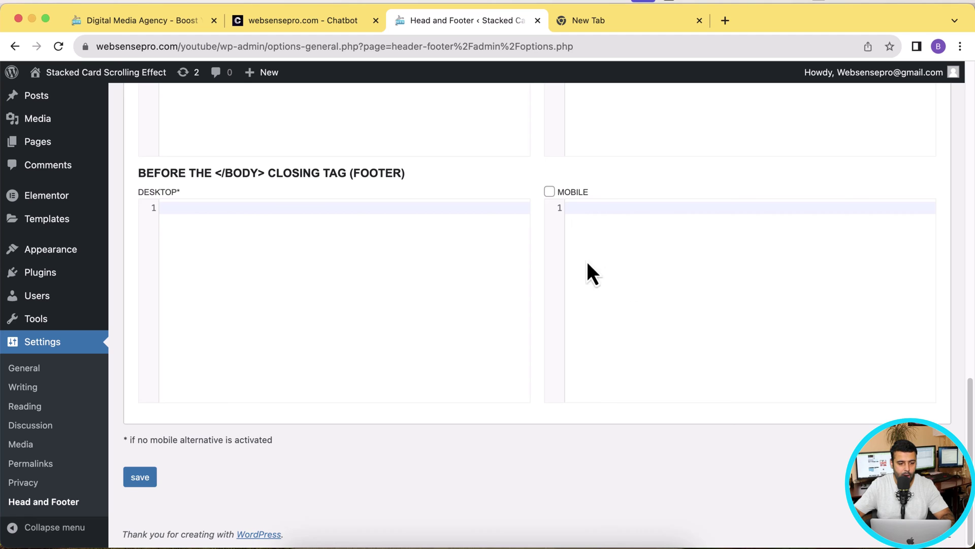
Open the live Stacked Card Scrolling Effect site in a new browser tab
mouse_move(97, 103)
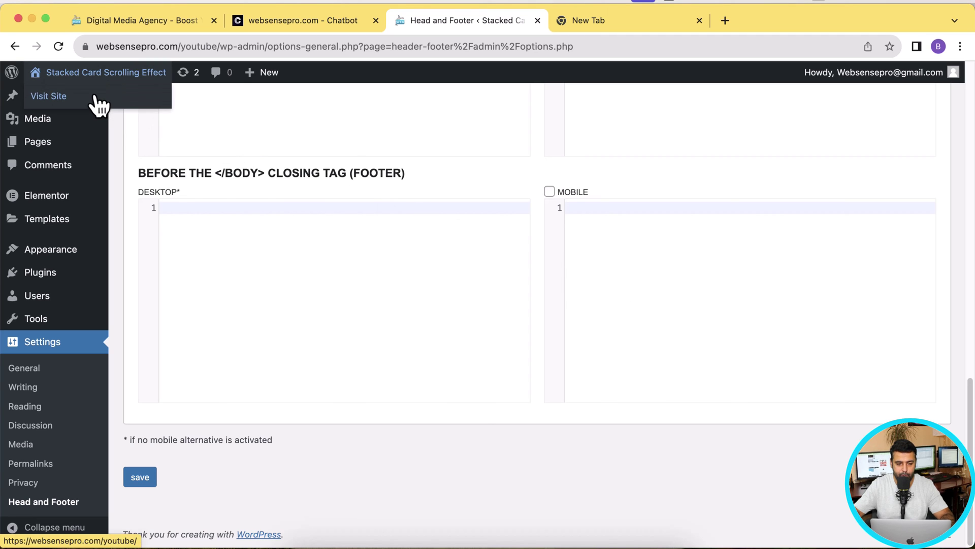
right_click(96, 104)
click(117, 99)
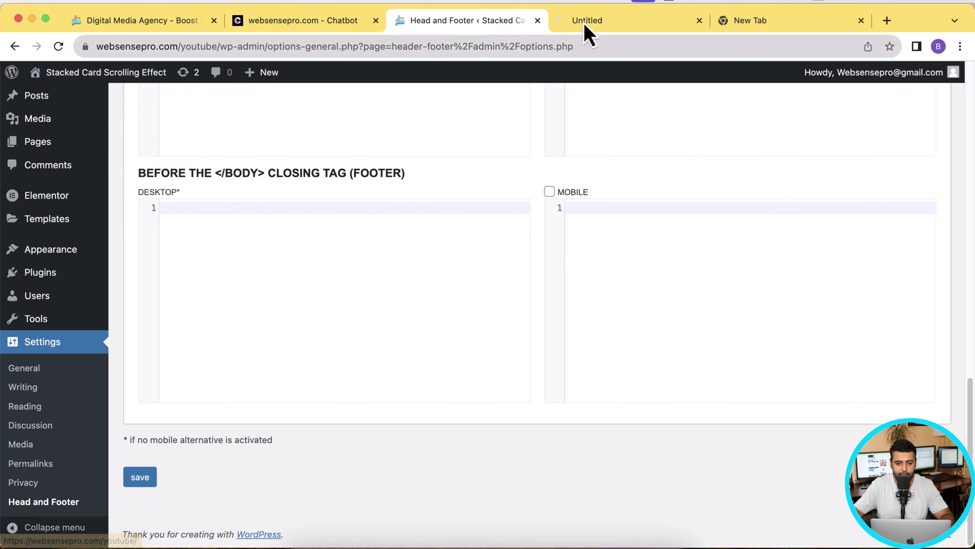
View the live Stacked Card Scrolling Effect site and open its chat bubble to check the embedded chatbot
click(584, 23)
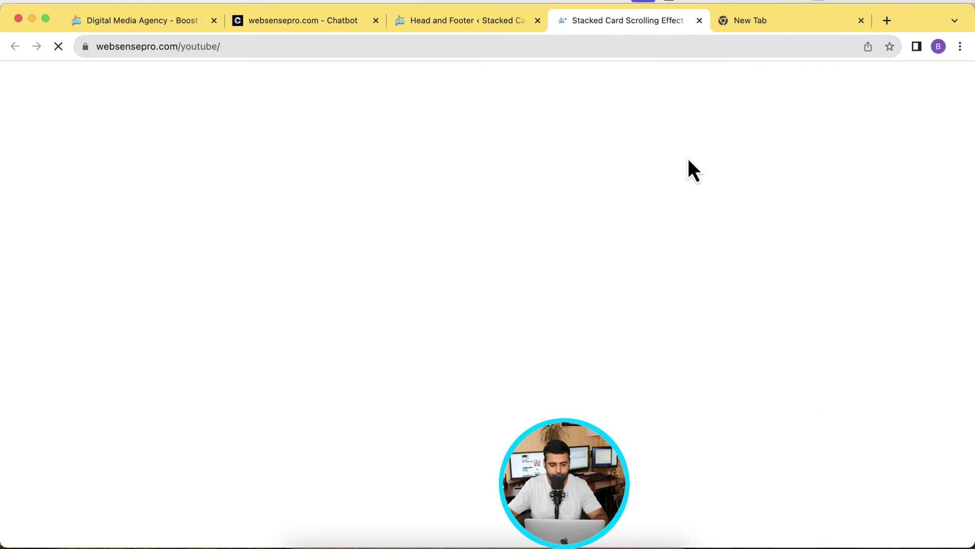
click(947, 519)
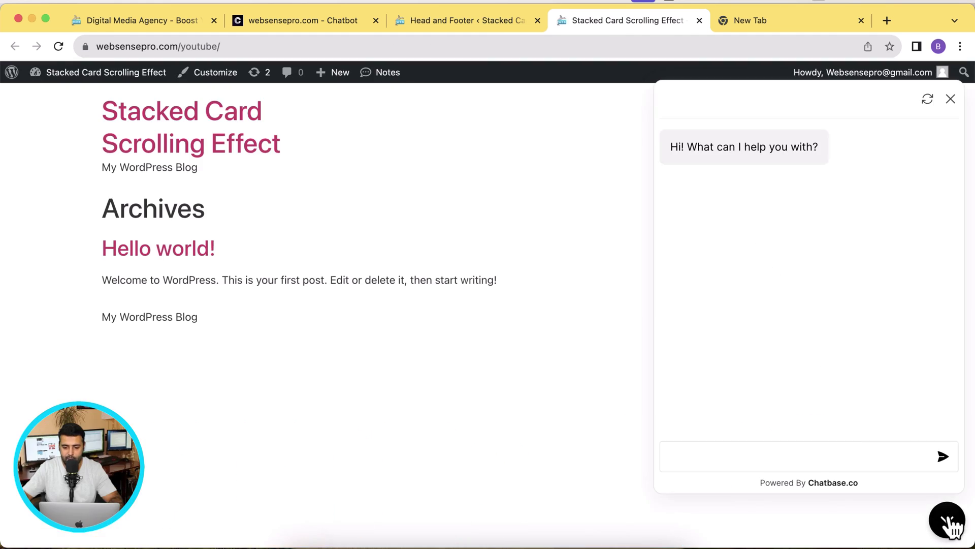
click(777, 457)
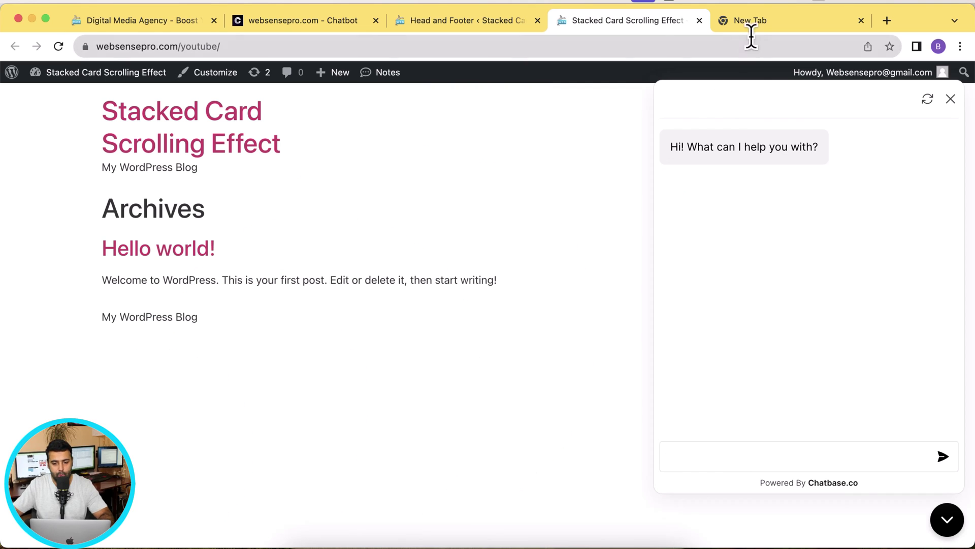
Open the Shopify admin at devwebsensepro.myshopify.com/admin in the empty browser tab
click(751, 31)
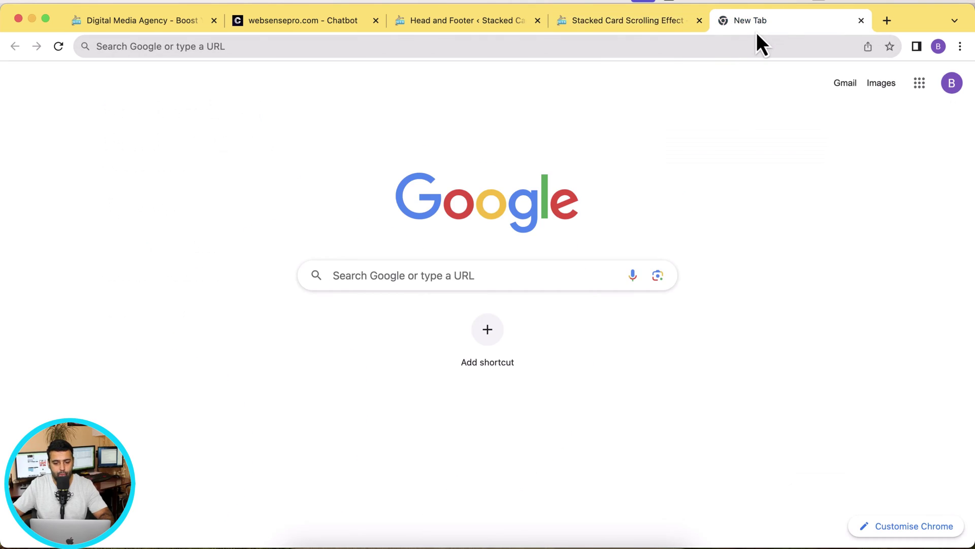
click(727, 46)
text(devwebsensepro.myshopify.com/admin)
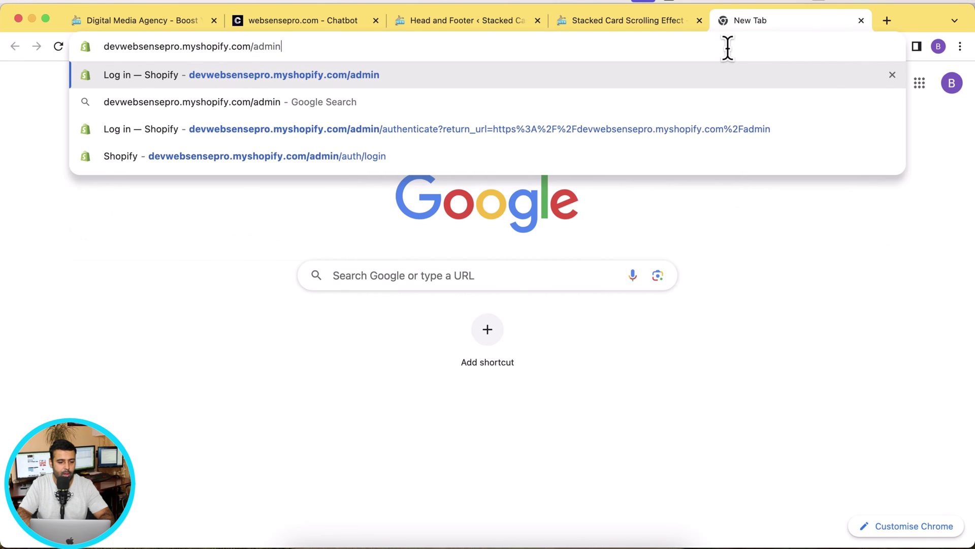
key(Return)
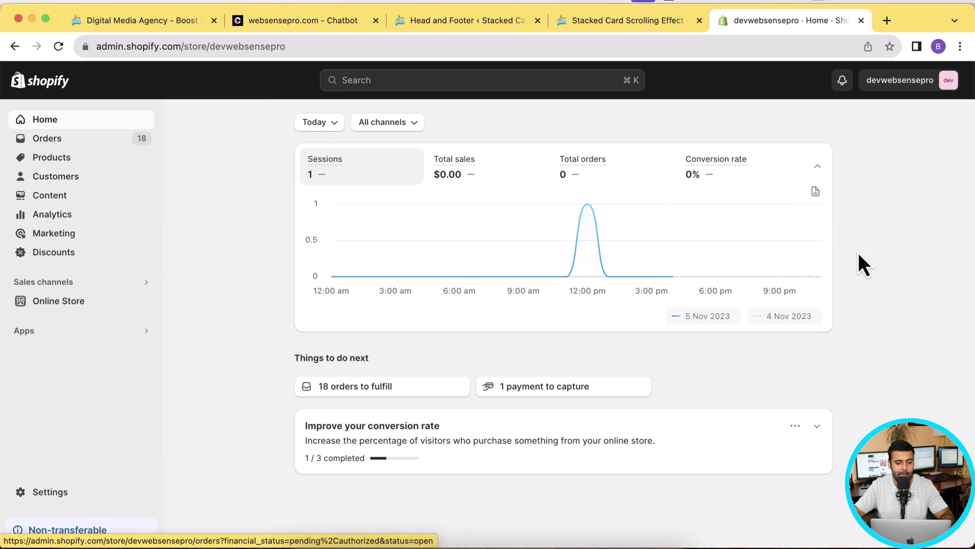
Open the code of the online store's current Dawn theme and load the theme.liquid layout file
click(85, 302)
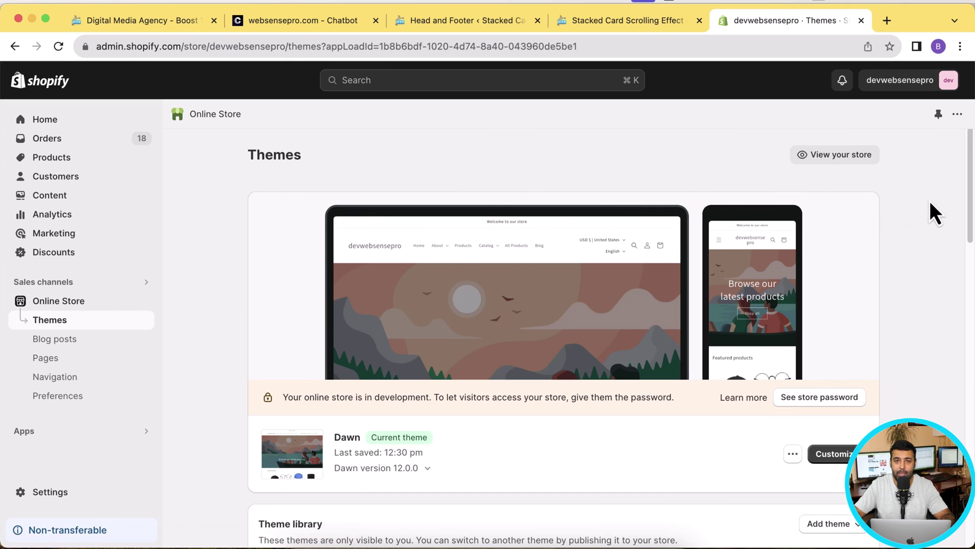
scroll(930, 203, down, 3)
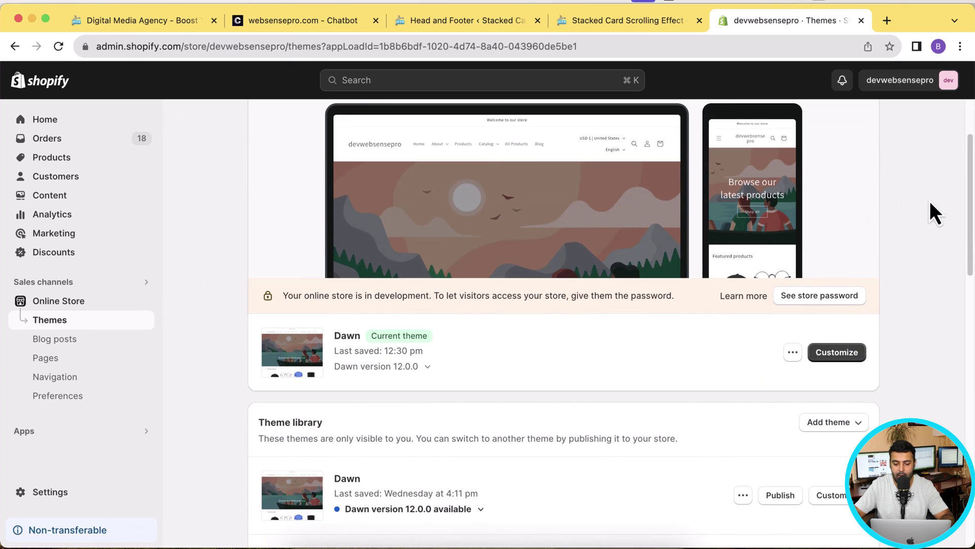
click(793, 356)
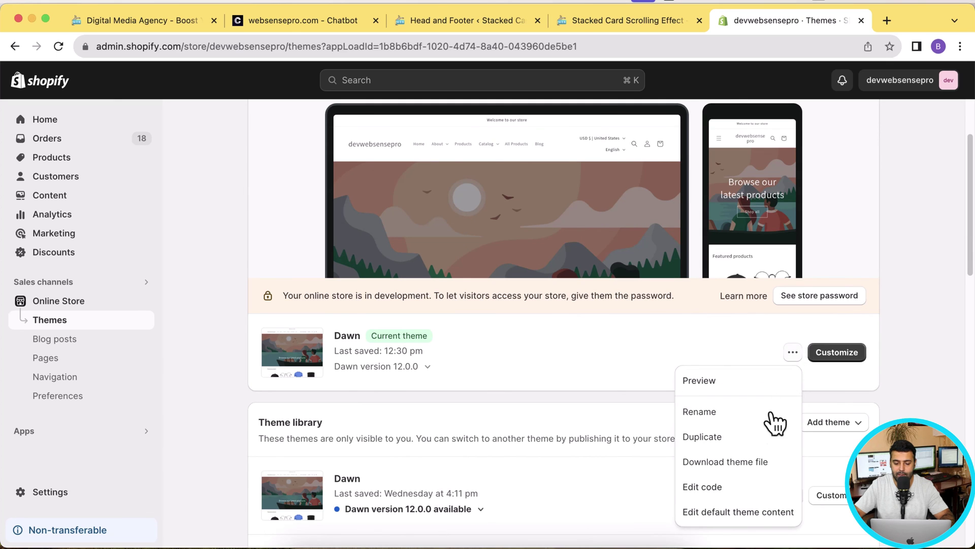
click(740, 485)
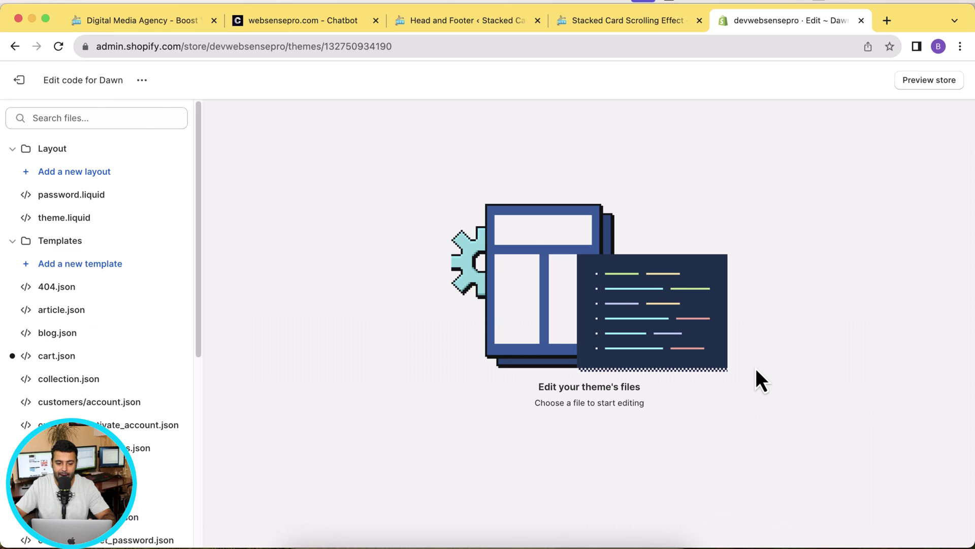
click(112, 219)
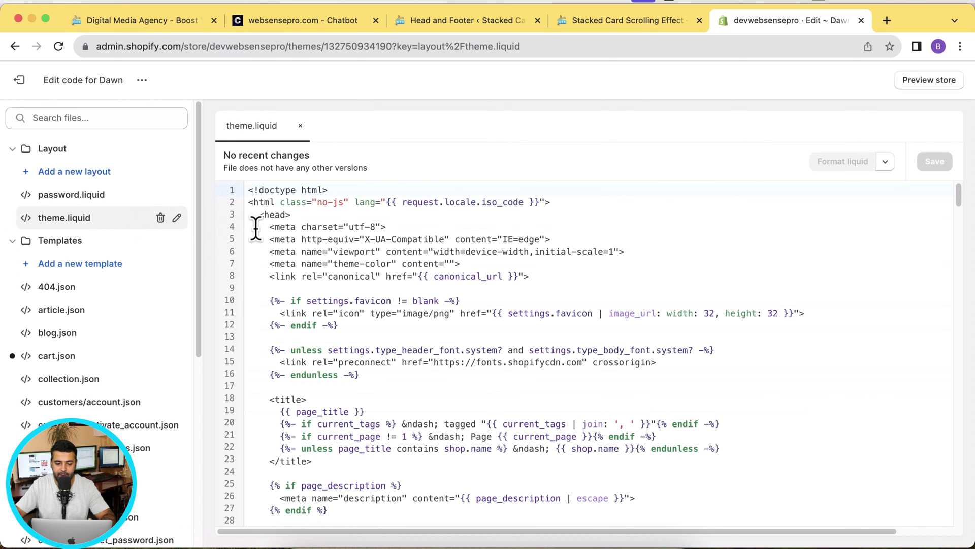
Copy the chat bubble script from Chatbase, paste it inside the head of theme.liquid below the canonical link, and save the file
click(350, 288)
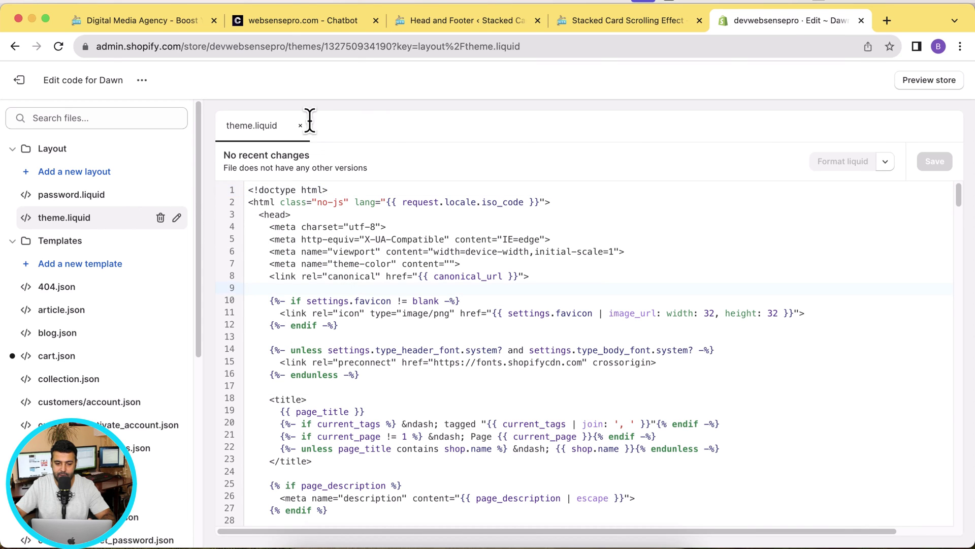
click(291, 29)
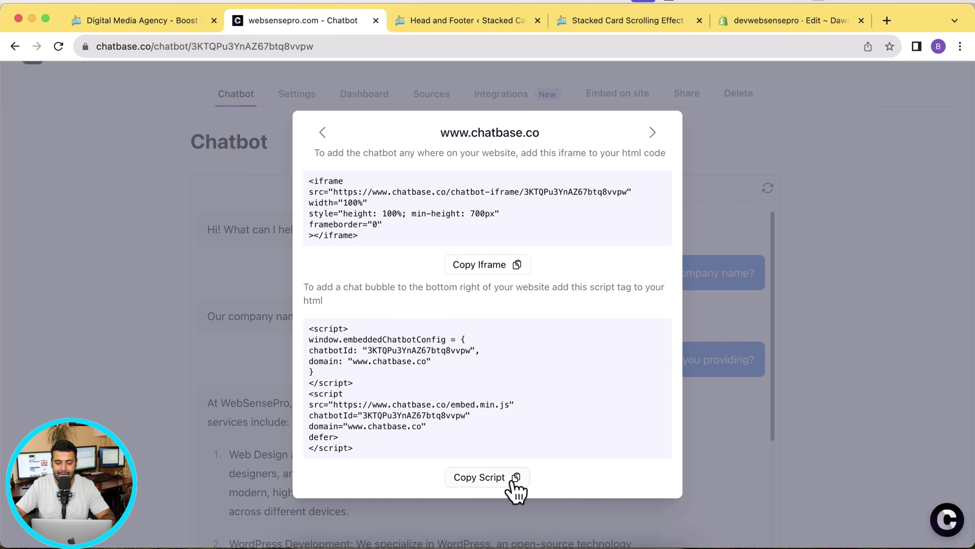
click(754, 23)
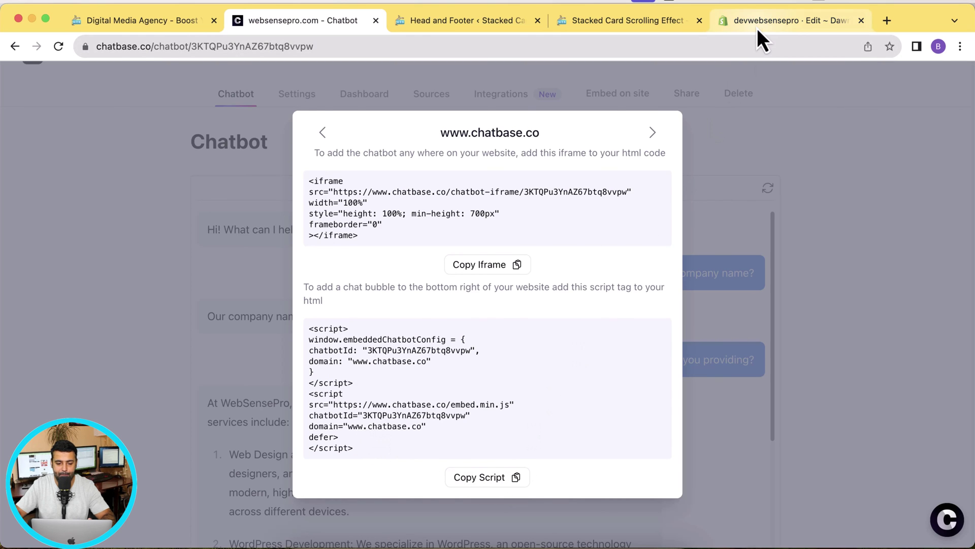
click(272, 292)
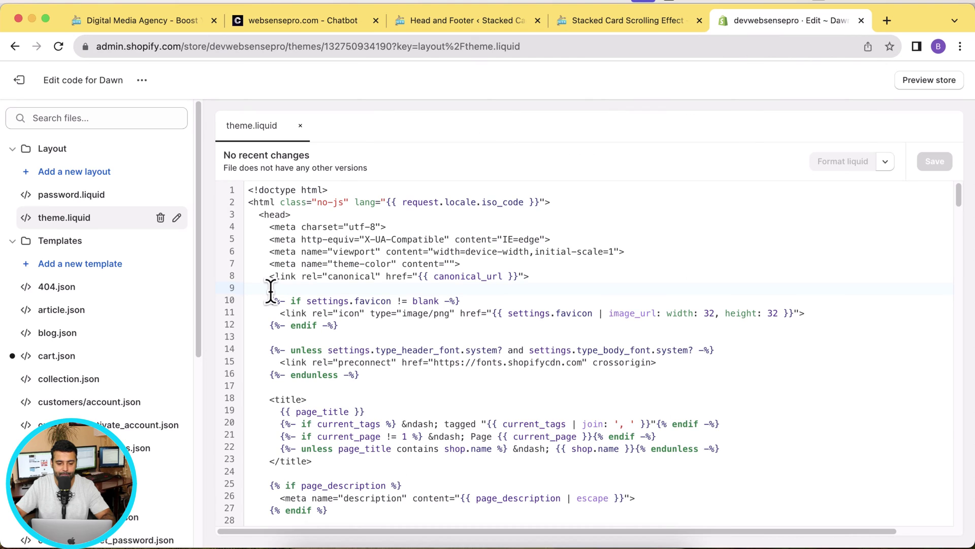
text(<script> window.embeddedChatbotConfig = { chatbotId: "3KTQPu3YnAZ67btq8vvpw", domain: "www.chatbase.co" } </script> <script src="https://www.chatbase.co/embed.min.js" chatbotId="3KTQPu3YnAZ67btq8vvpw" domain="www.chatbase.co" defer> </script>)
key(super+s)
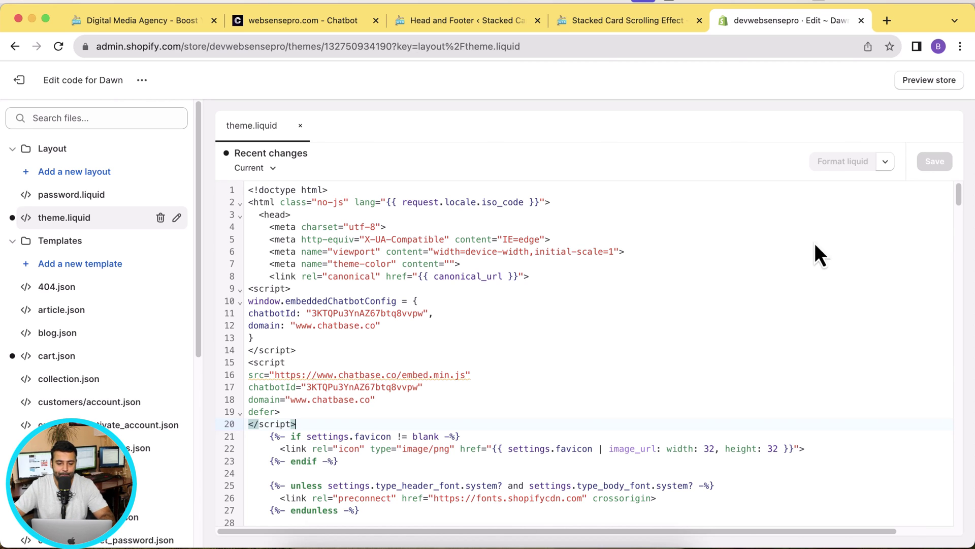
Preview the Shopify store, hide the preview bar, and open the chat bubble to check the embedded chatbot
click(939, 81)
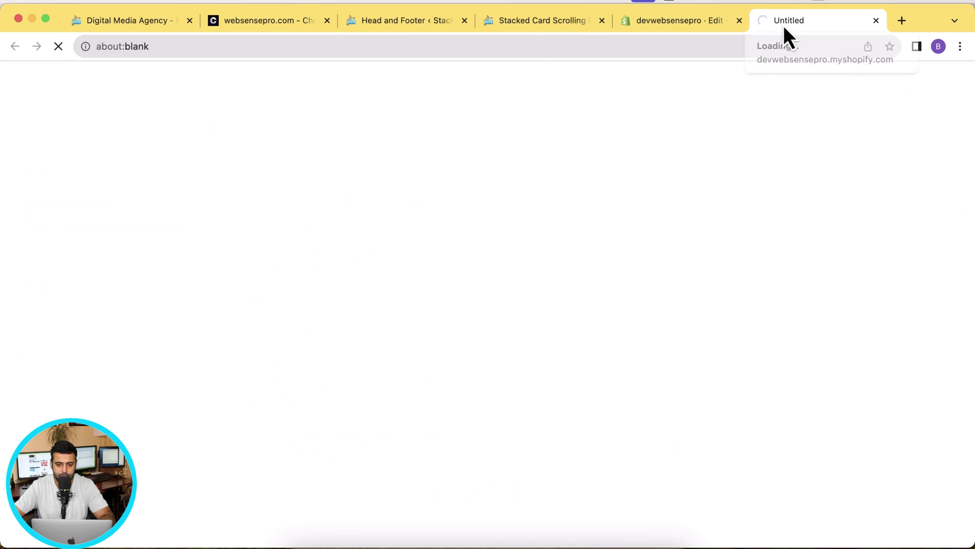
drag(784, 25, 678, 28)
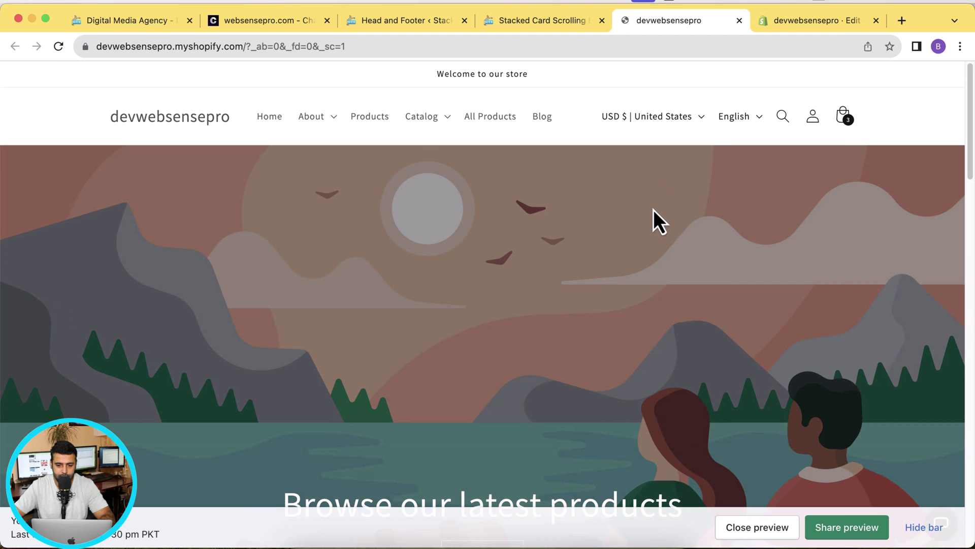
click(936, 533)
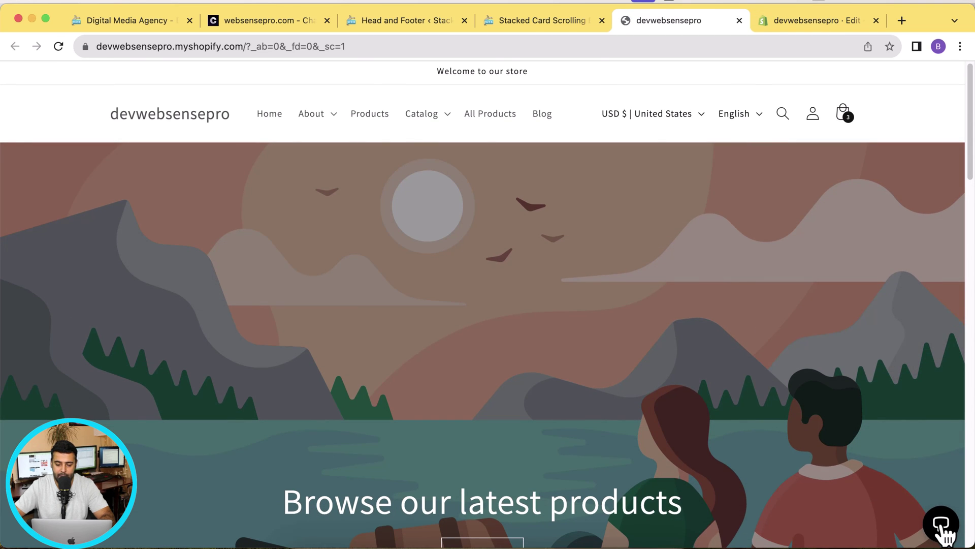
click(941, 524)
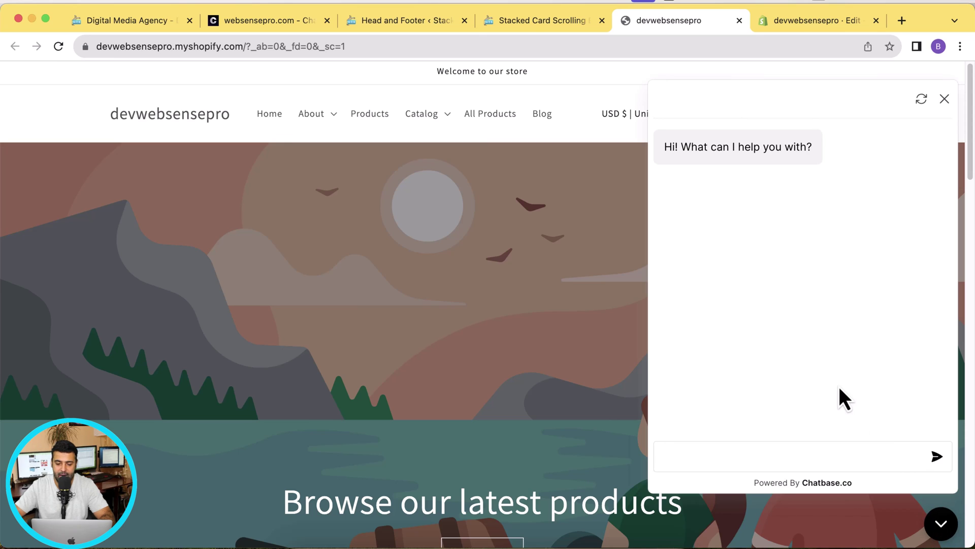